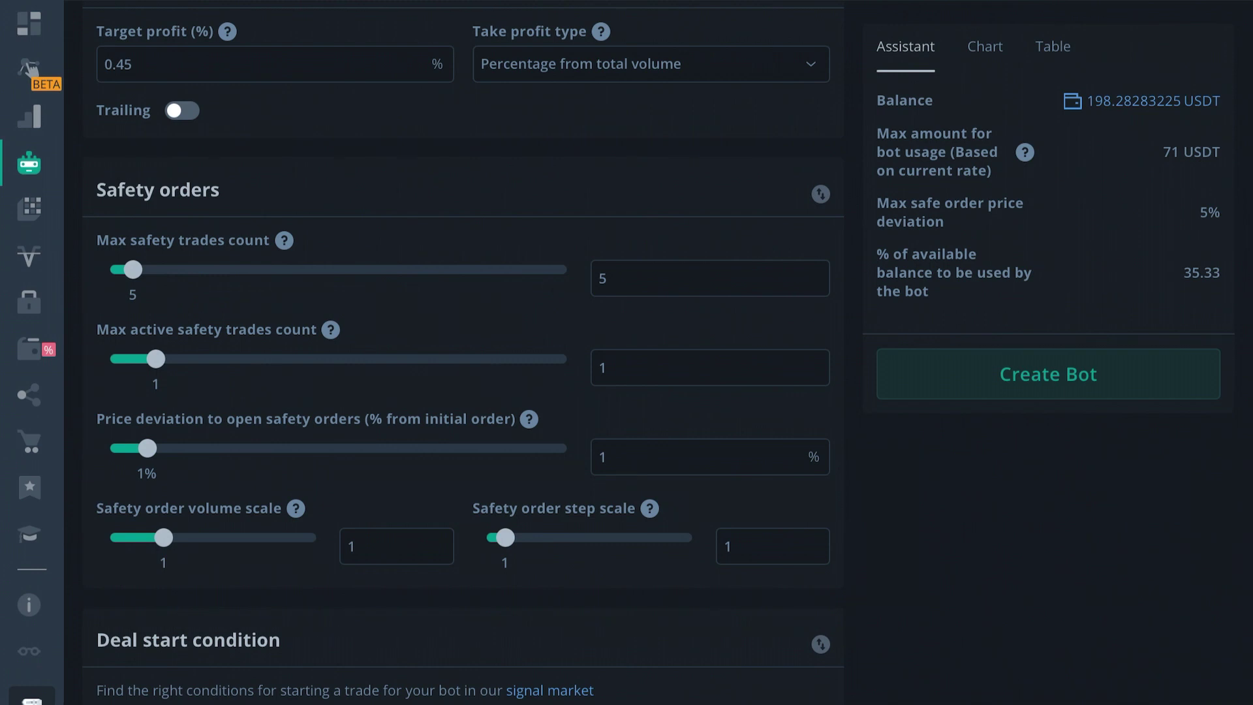
Step: Move the Safety orders section directly below Take profit, above Deal start condition
scroll(463, 352, "down", 1)
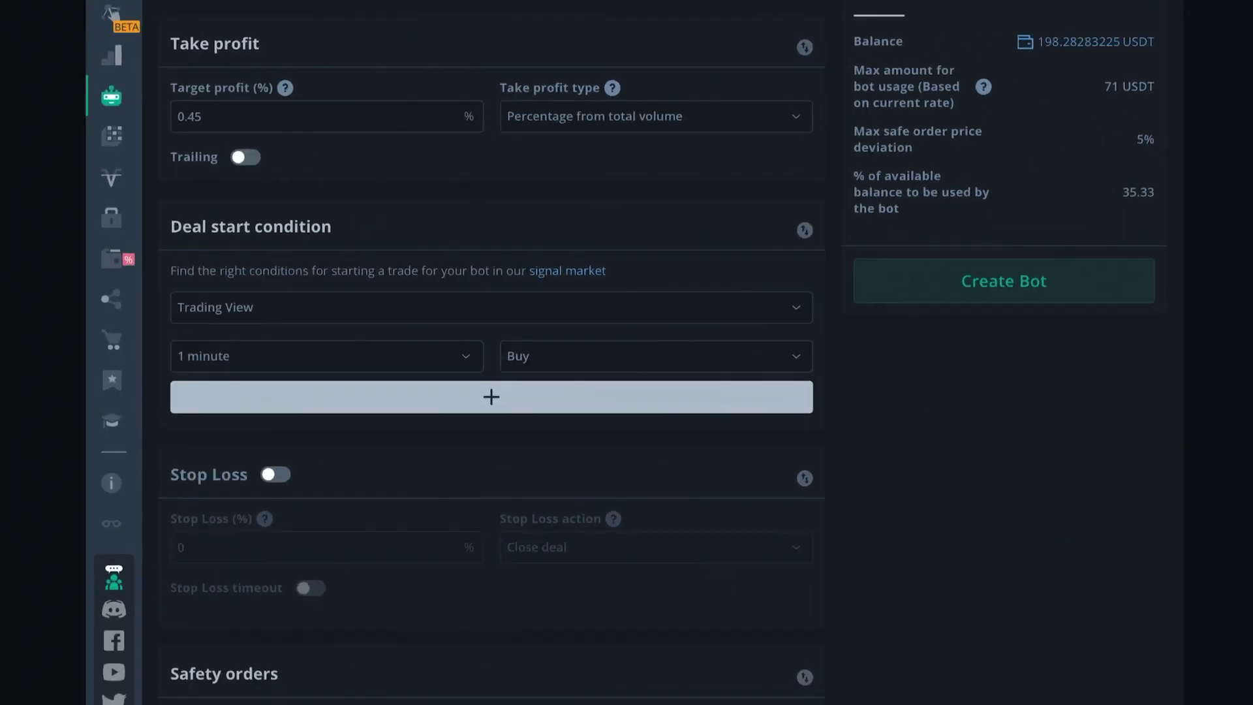
scroll(463, 366, "down", 4)
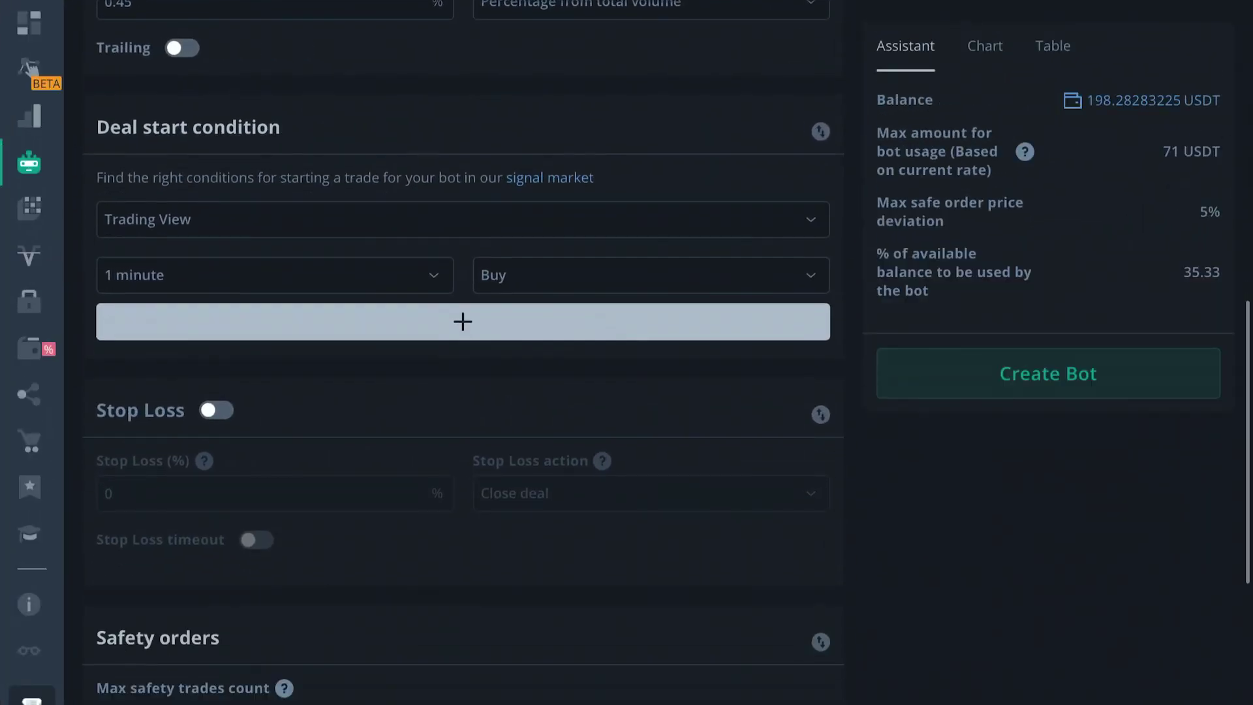
scroll(463, 352, "down", 1)
left_click_drag(820, 508, 820, 48)
scroll(463, 353, "down", 2)
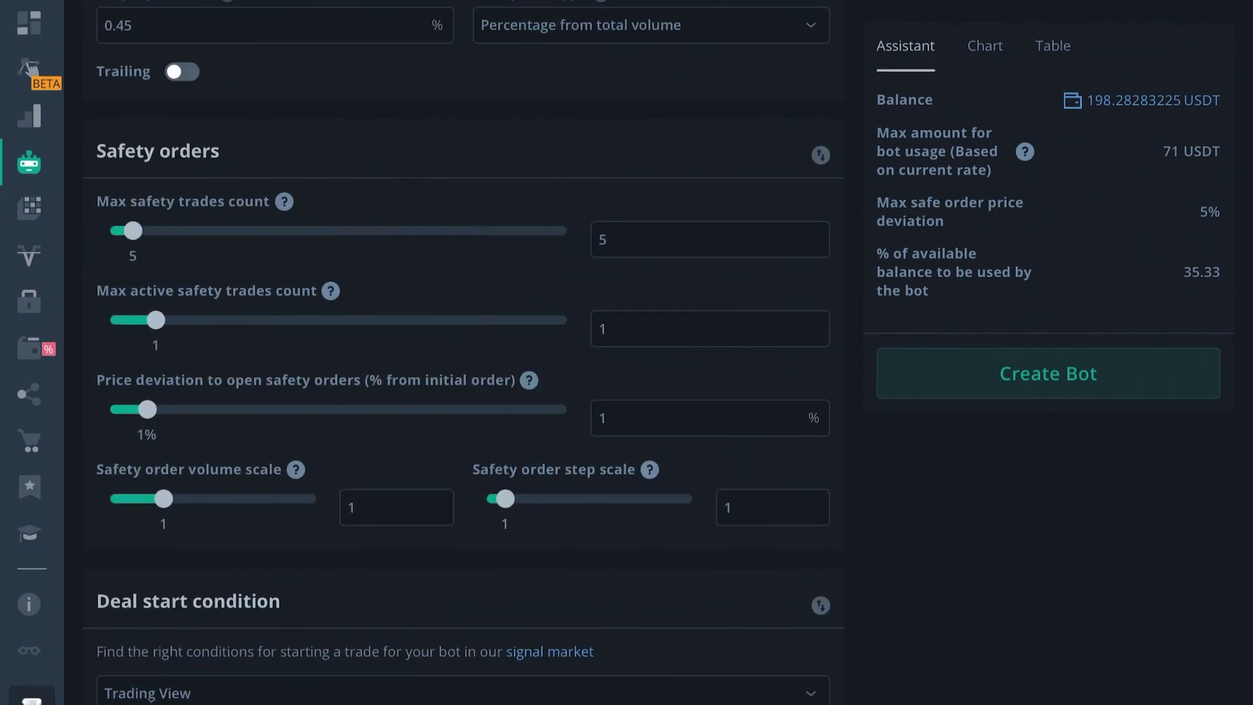
Step: Try max safety trades counts of 10 and 15, leaving the value at 15
left_click(710, 239)
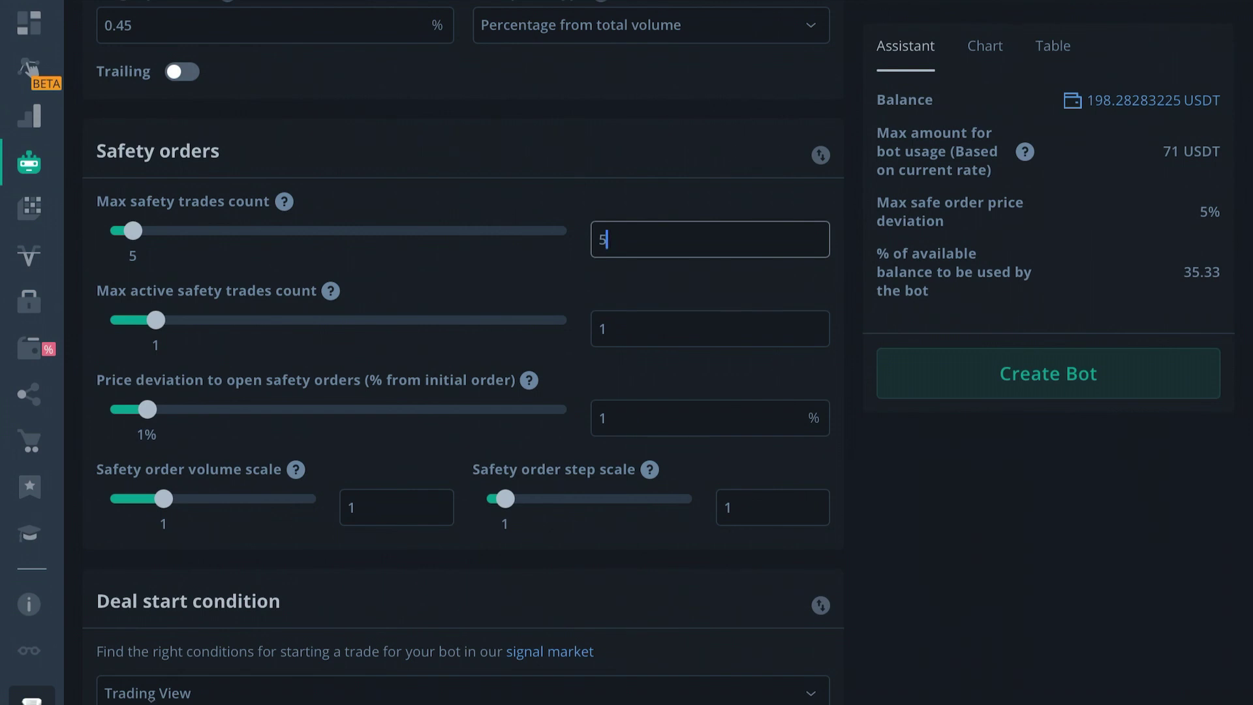
key("BackSpace")
type("10")
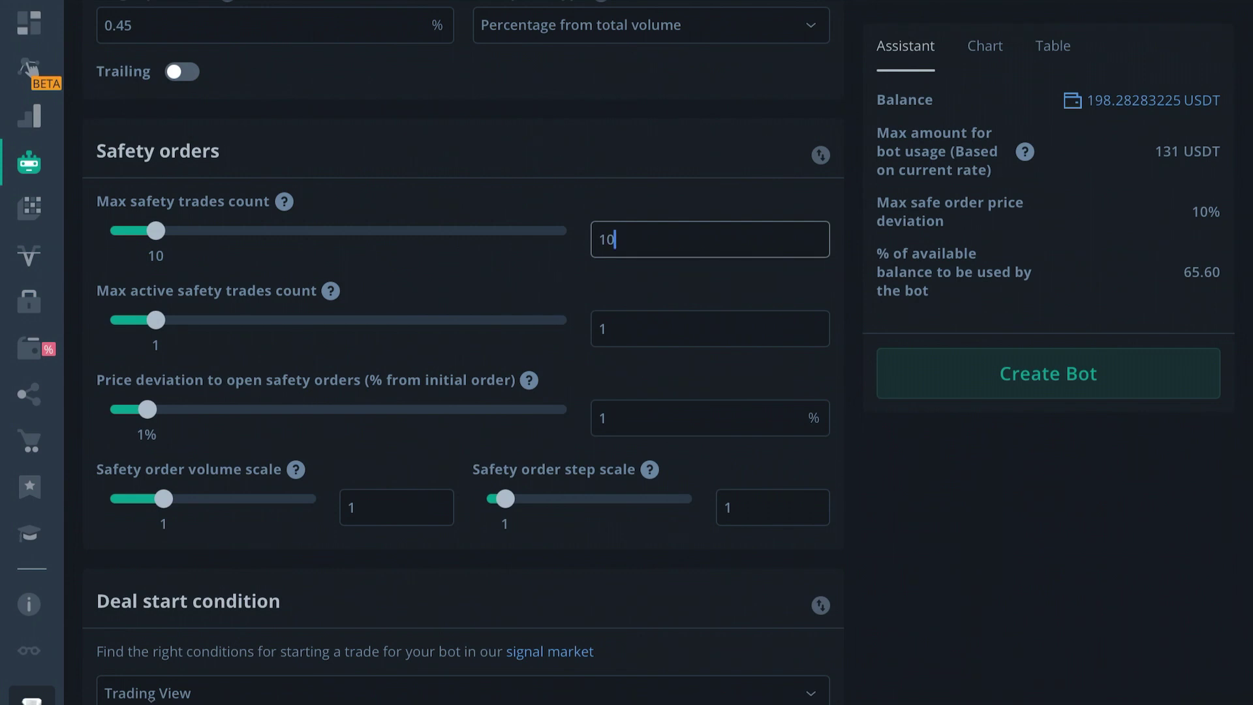
key("BackSpace")
type("5")
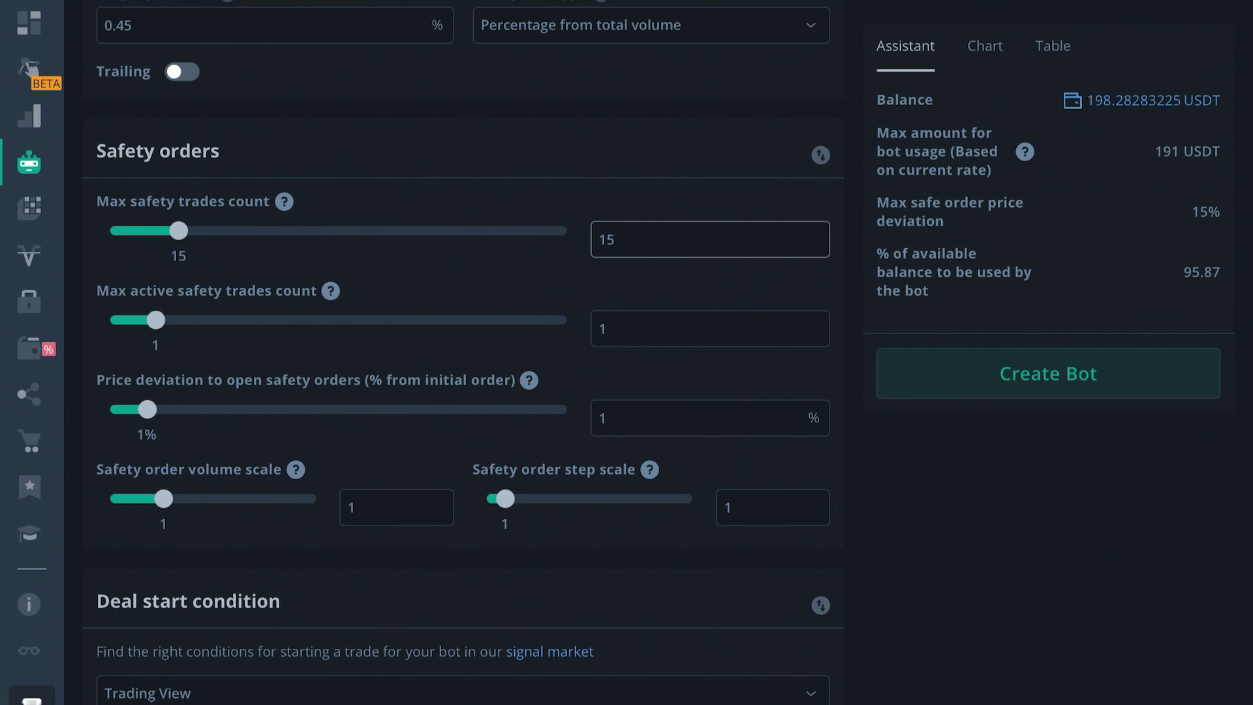
key("BackSpace")
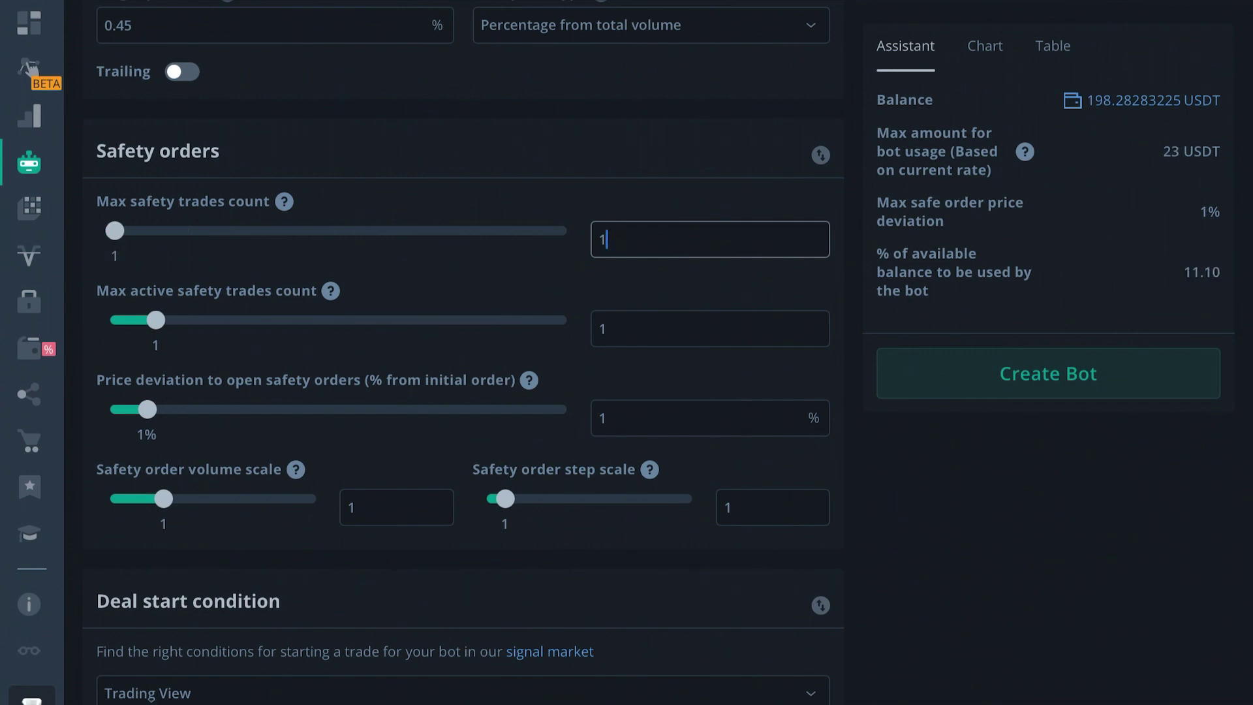
type("0")
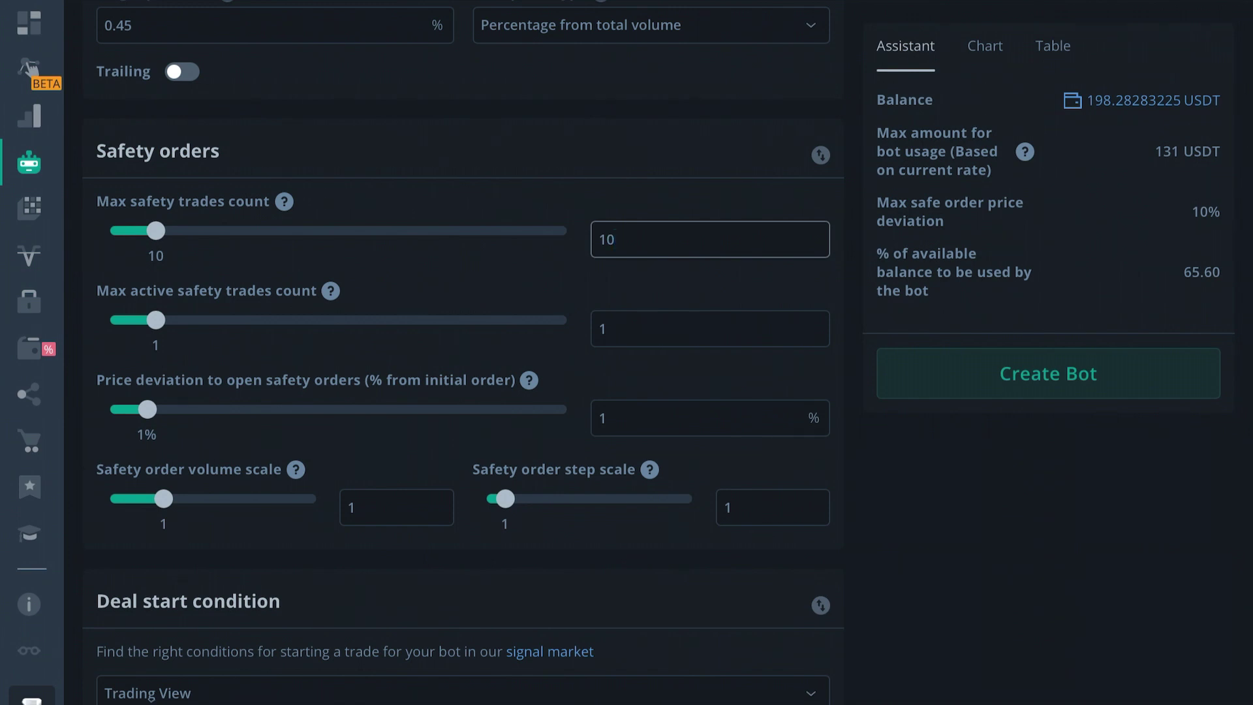
key("BackSpace")
type("5")
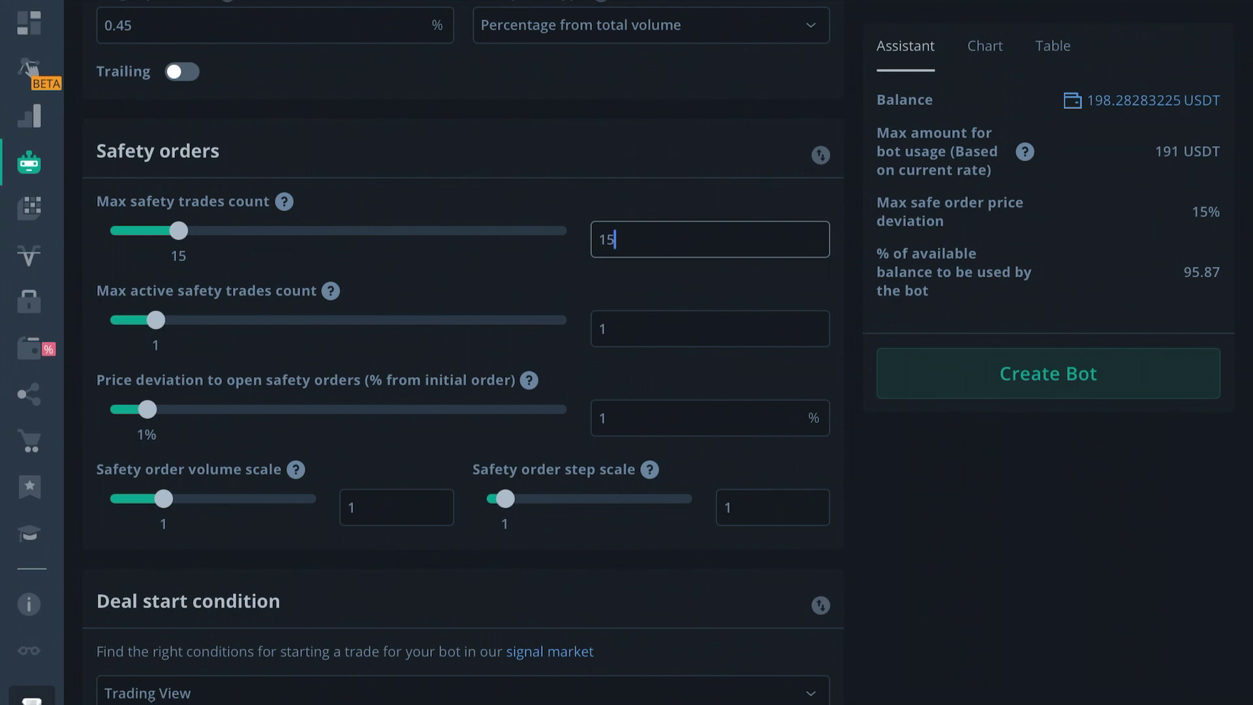
Step: Try 10 as the max active safety trades count, and set it to 5 instead
left_click(608, 329)
type("0")
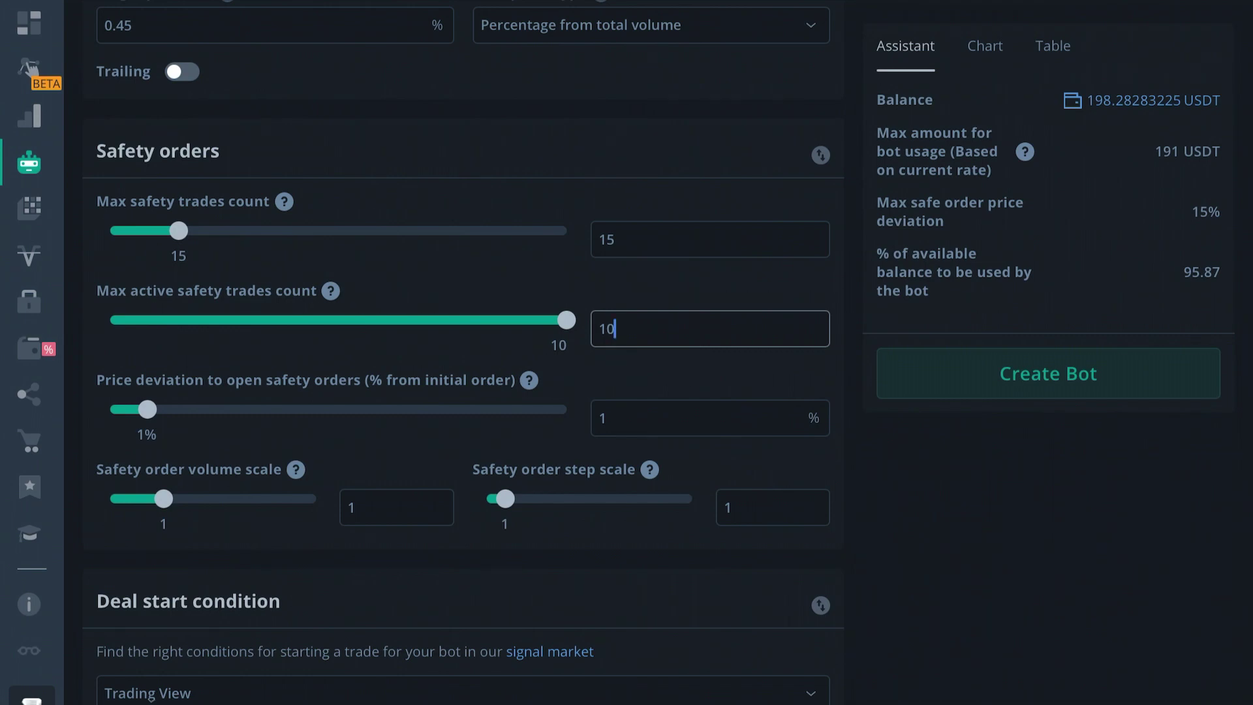
key("BackSpace")
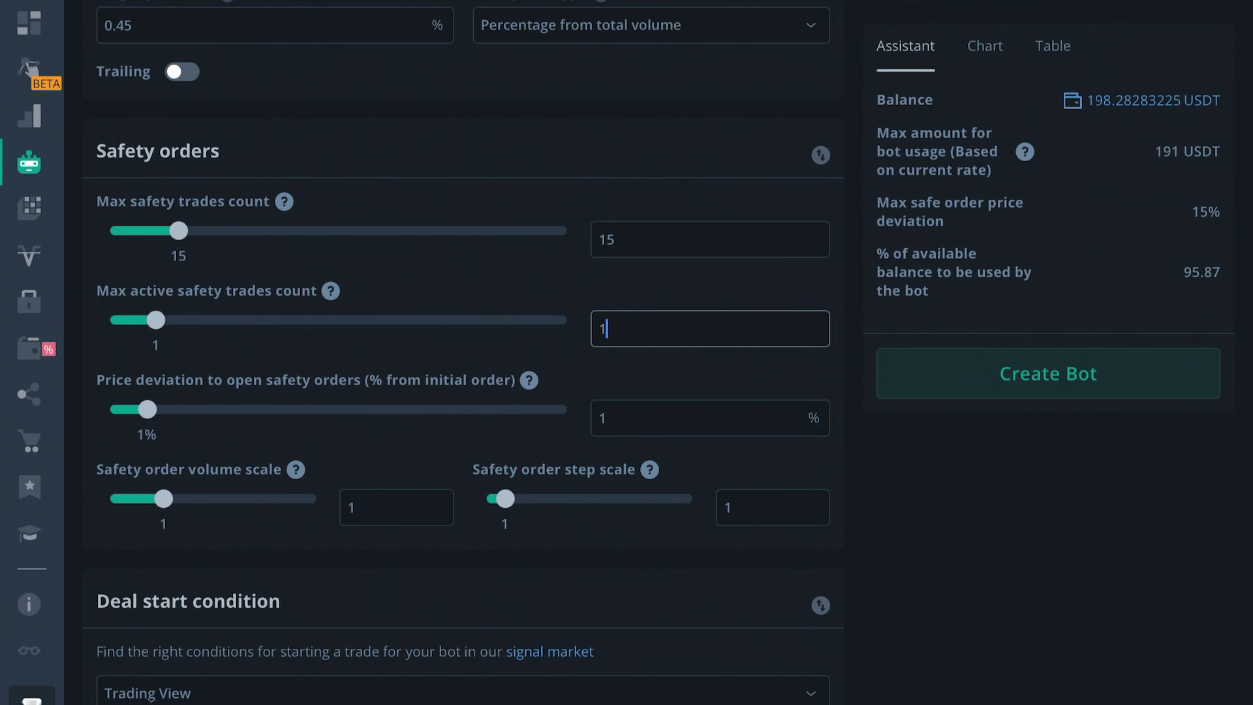
key("BackSpace")
type("5")
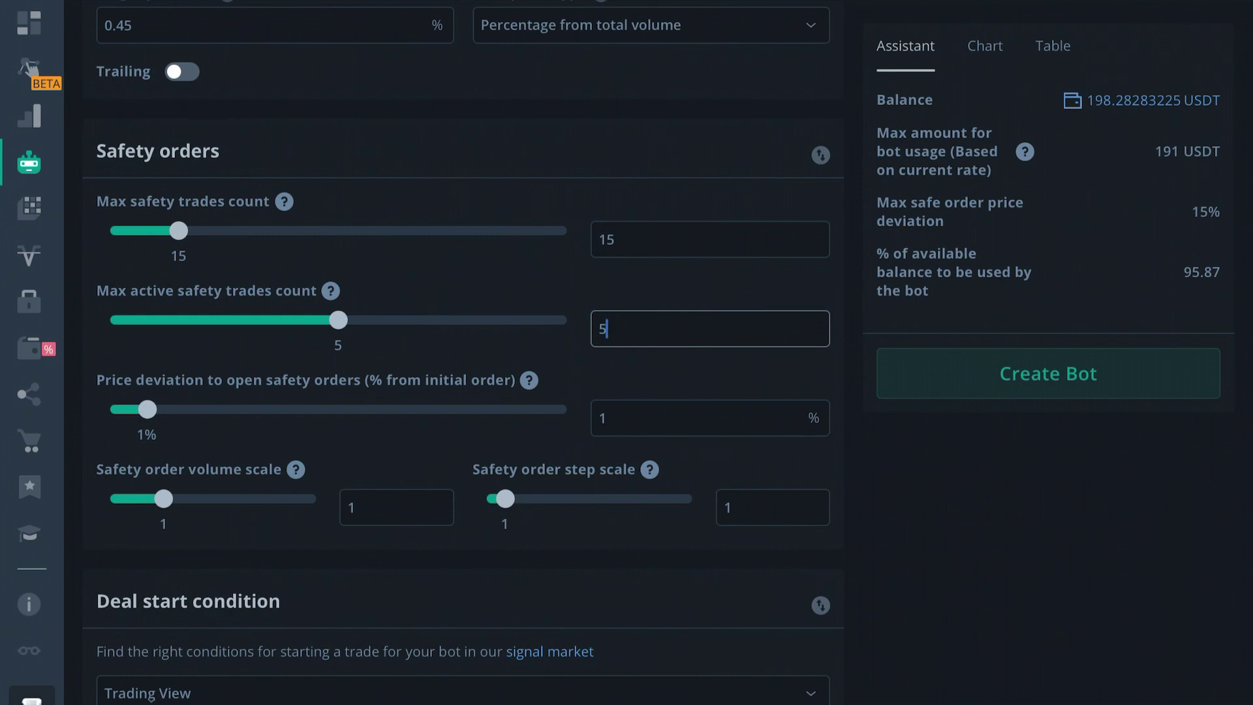
mouse_move(338, 320)
left_mouse_down()
mouse_move(246, 320)
mouse_move(383, 320)
mouse_move(201, 320)
mouse_move(567, 320)
mouse_move(111, 320)
mouse_move(567, 319)
mouse_move(110, 320)
mouse_move(521, 319)
mouse_move(292, 320)
mouse_move(338, 320)
left_mouse_up()
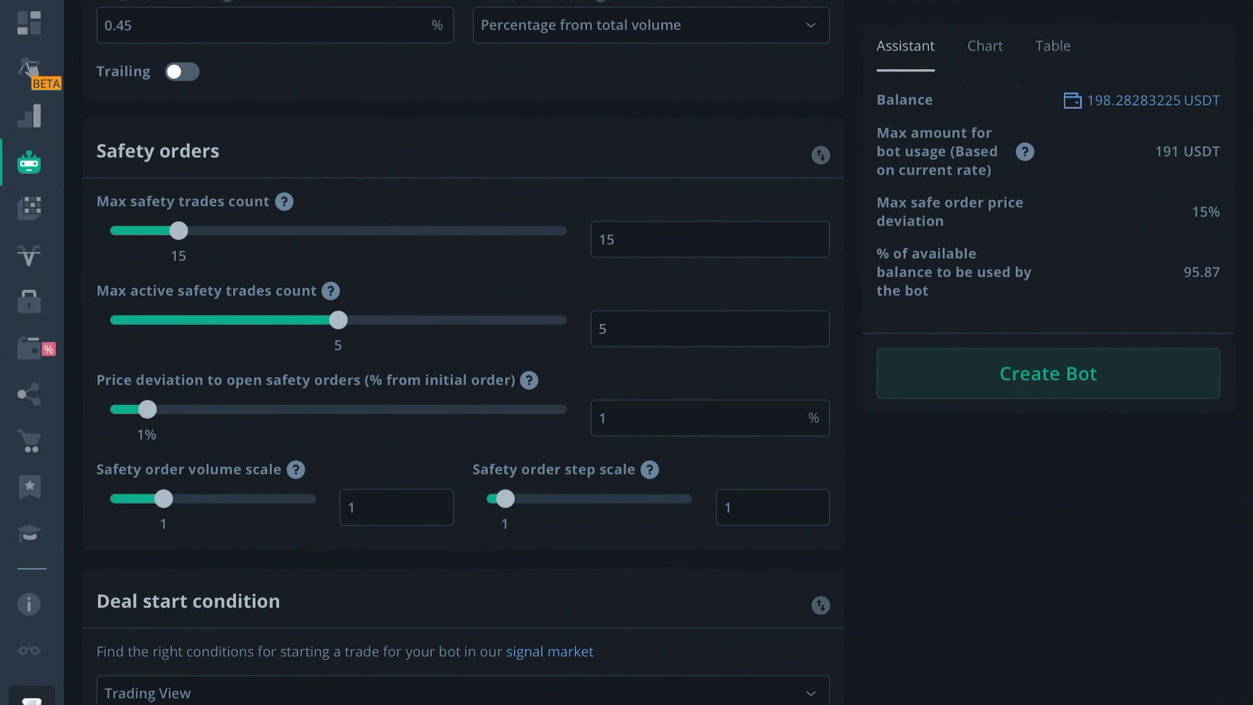
Step: Set the price deviation to open safety orders to 1.5% and review the used amount for each step in the order table
left_click(608, 418)
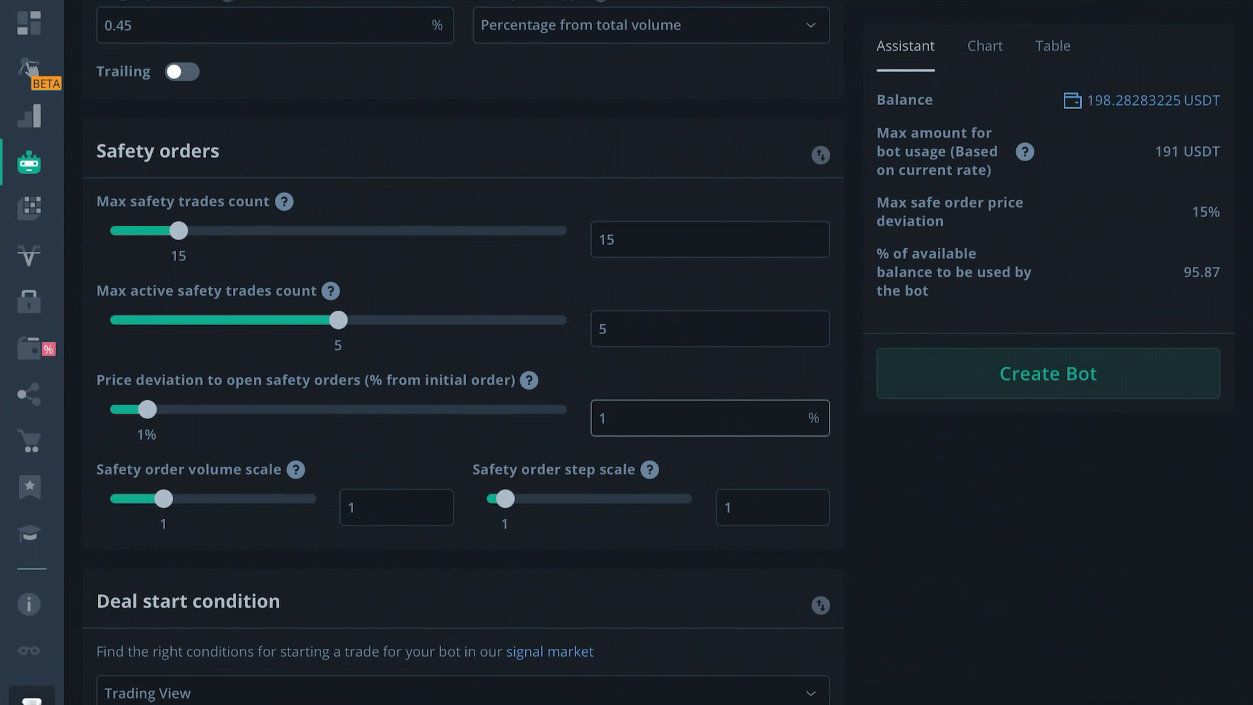
type("5")
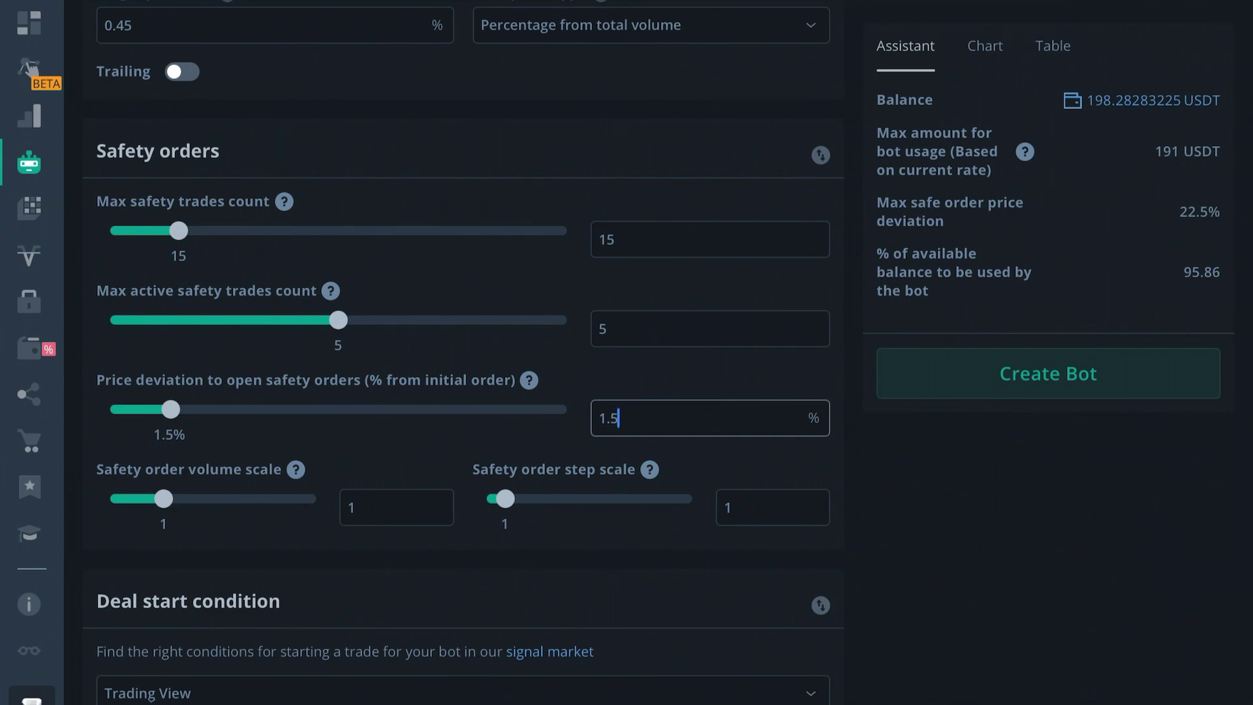
left_click(1052, 46)
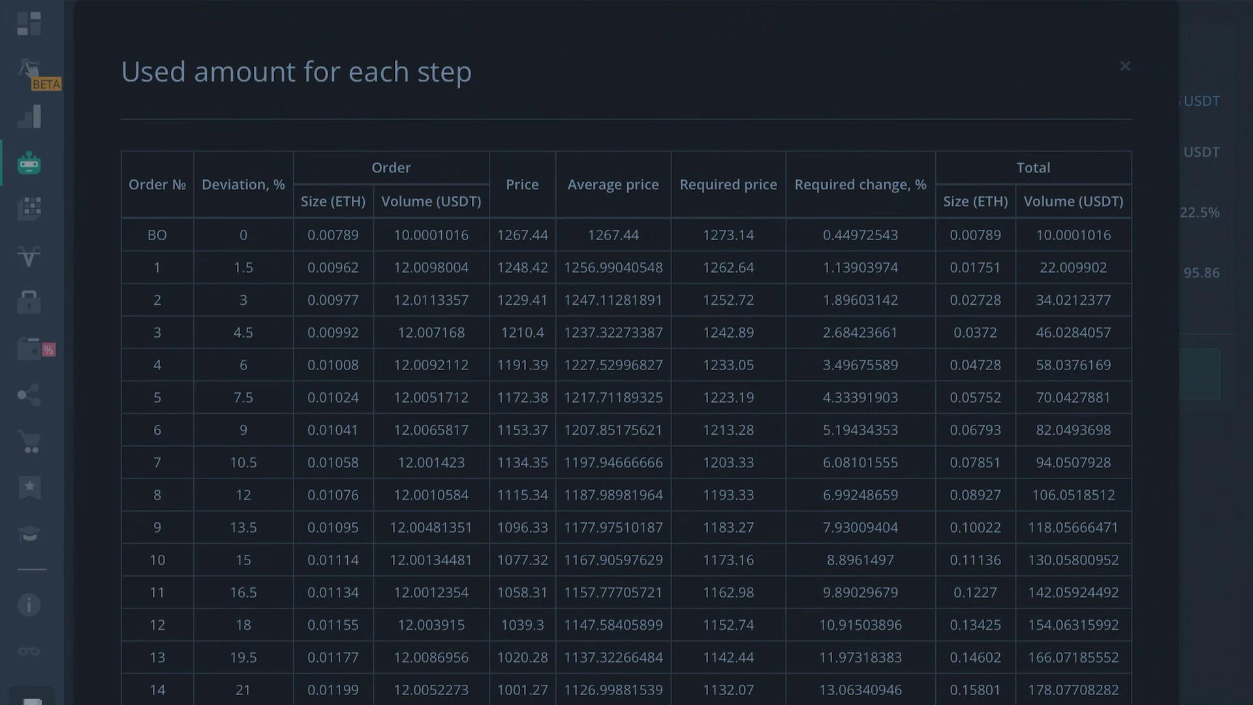
key("Escape")
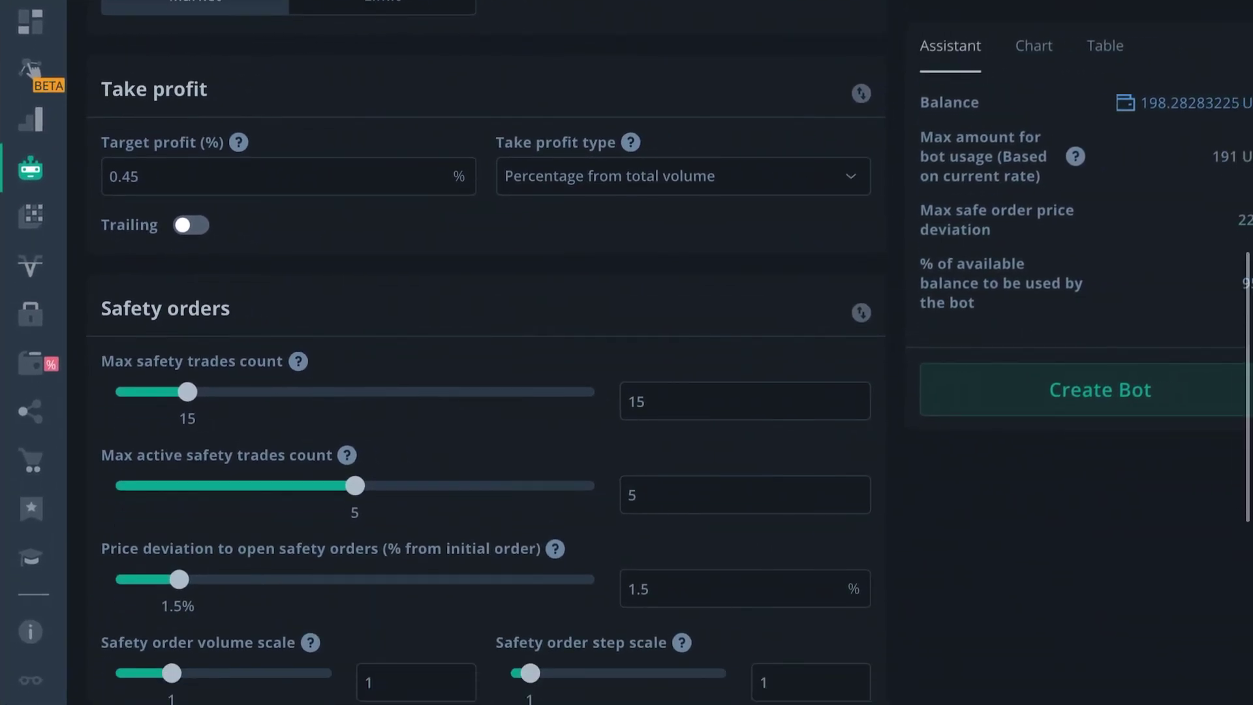
Step: Try a price deviation of 1.8% for opening safety orders
scroll(486, 353, "down", 1)
left_click(652, 504)
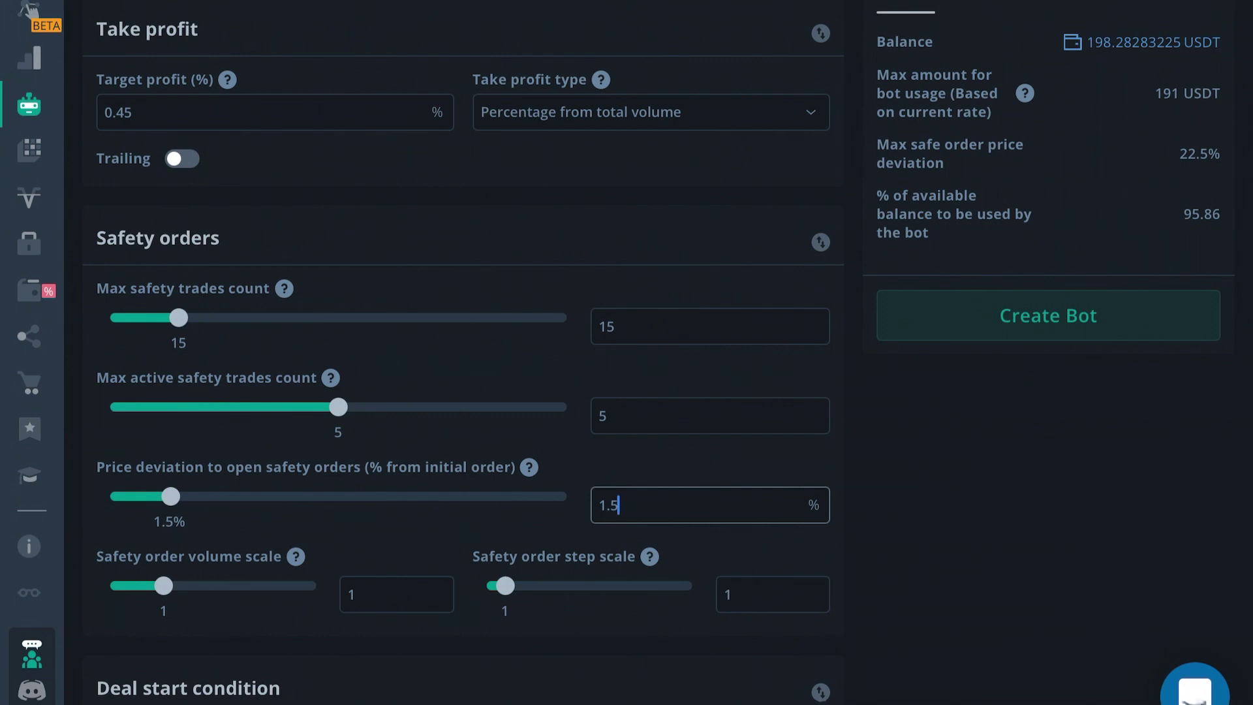
key("BackSpace")
key("BackSpace")
type(".8")
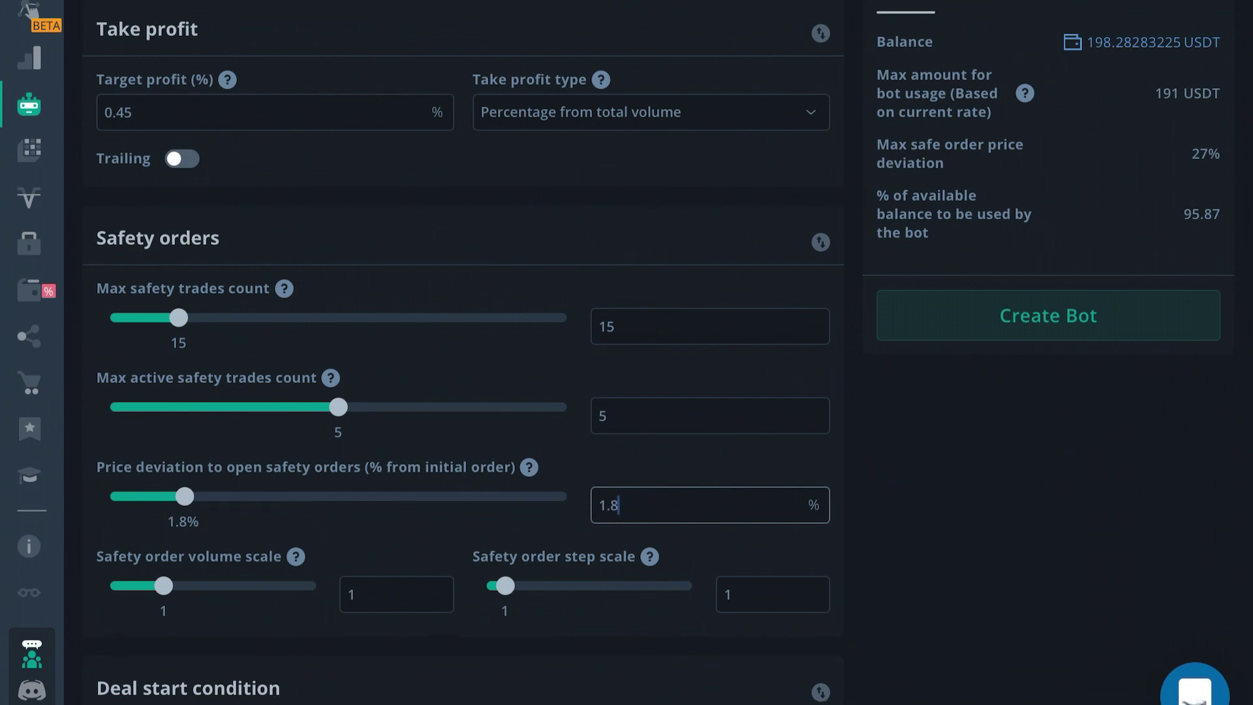
Step: Set the price deviation to open safety orders to 0.45% and review the resulting order table
key("BackSpace")
key("BackSpace")
key("BackSpace")
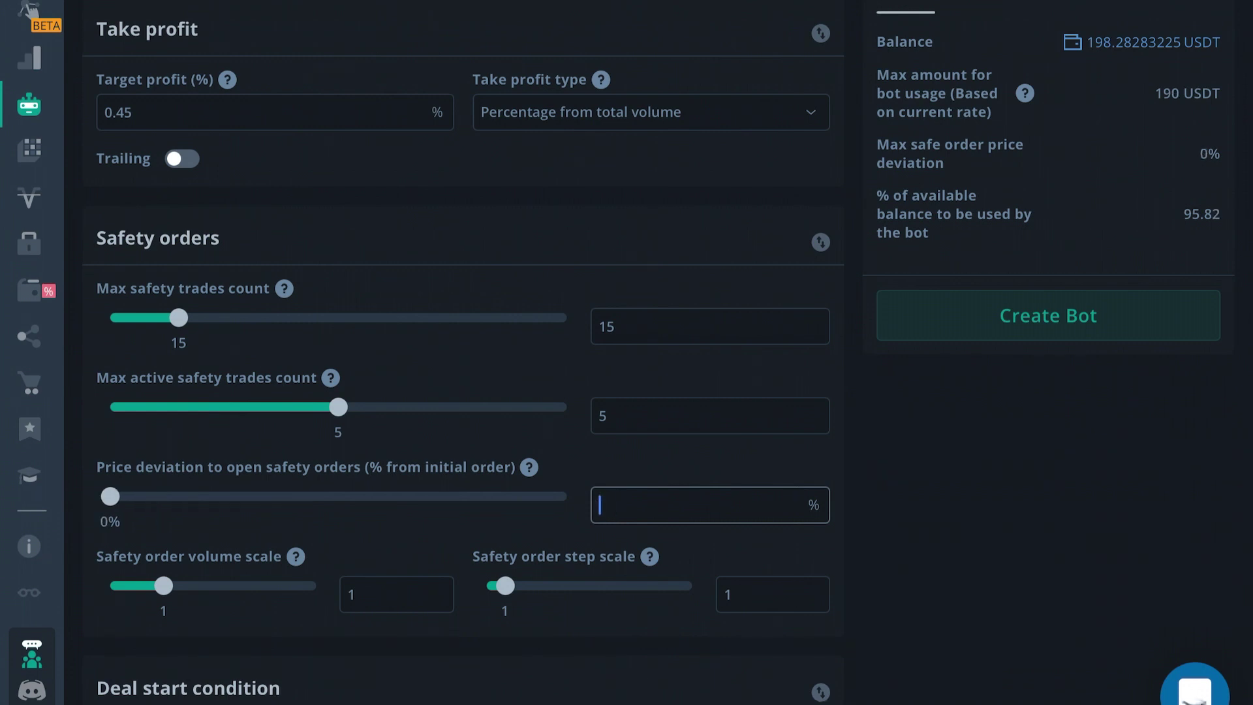
type("0.45")
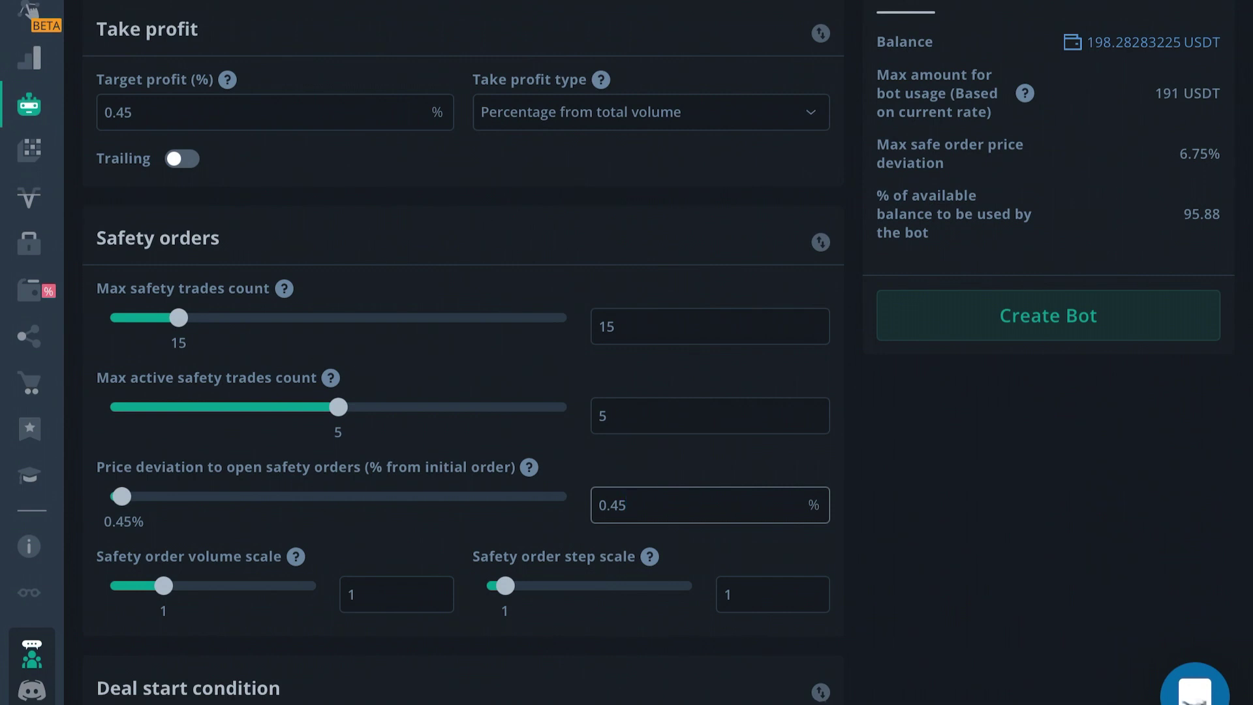
key("Return")
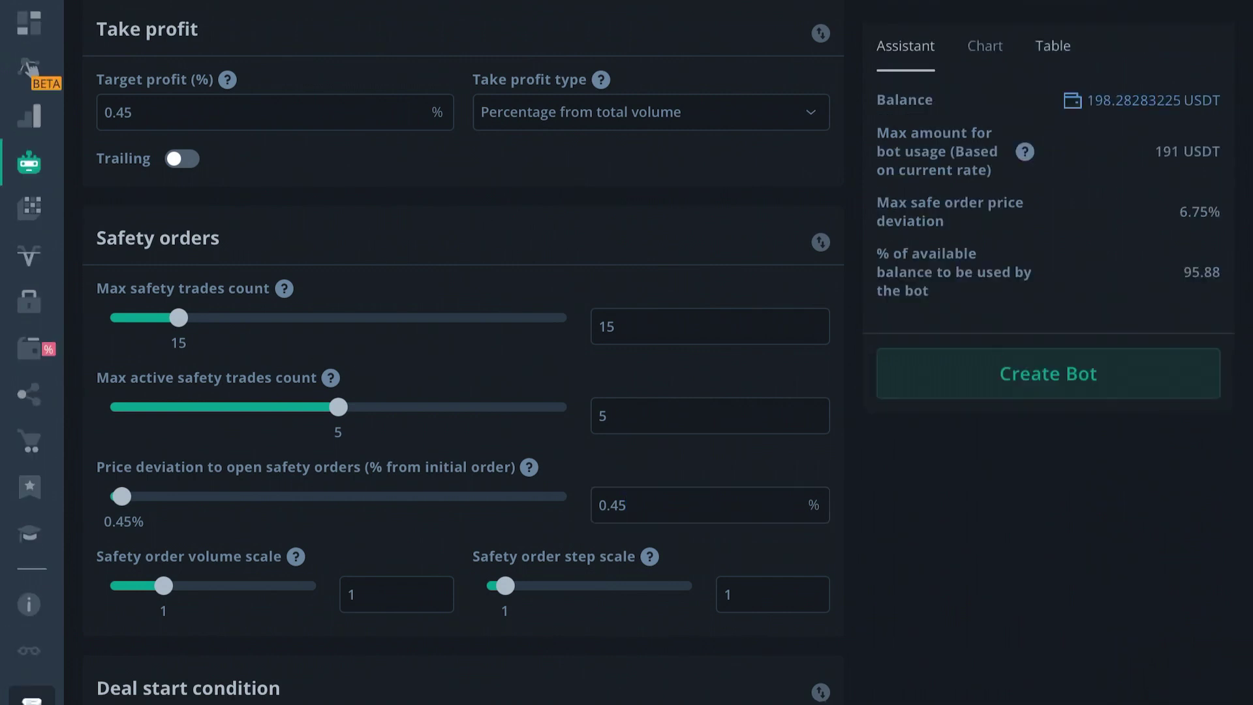
left_click(1052, 45)
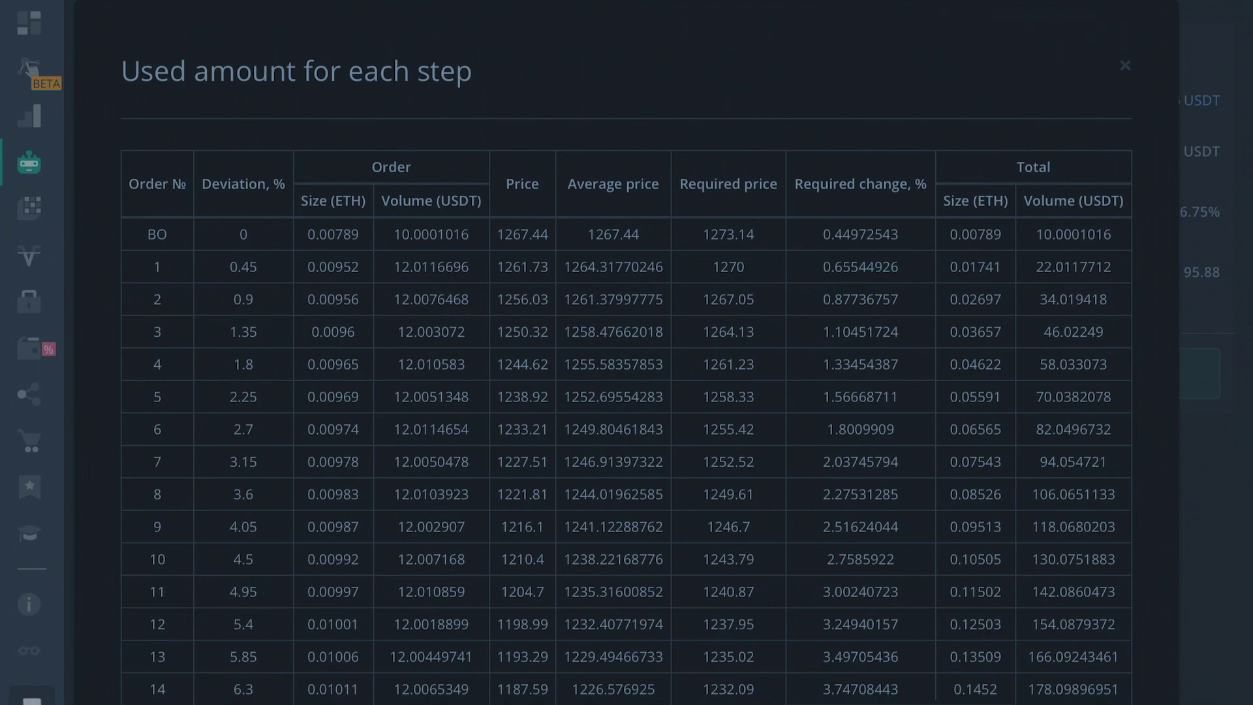
key("Escape")
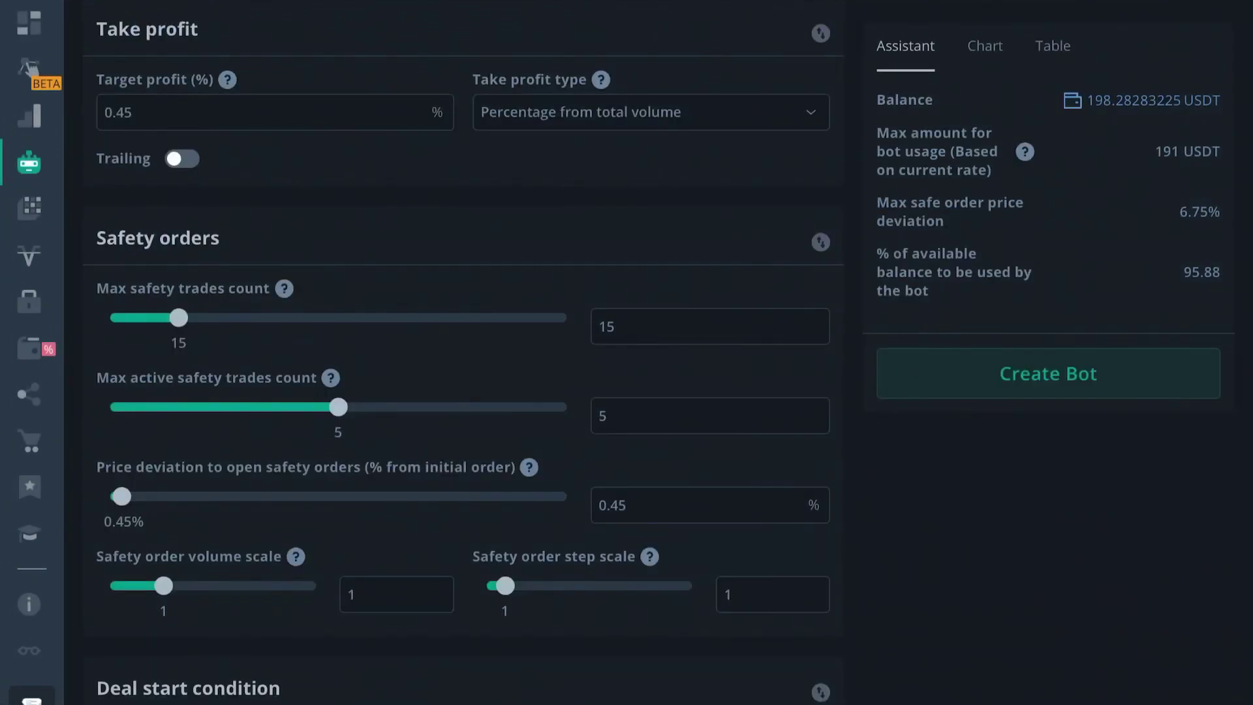
Step: Set the safety order size in the Strategy section to 10 USDT
scroll(463, 352, "down", 2)
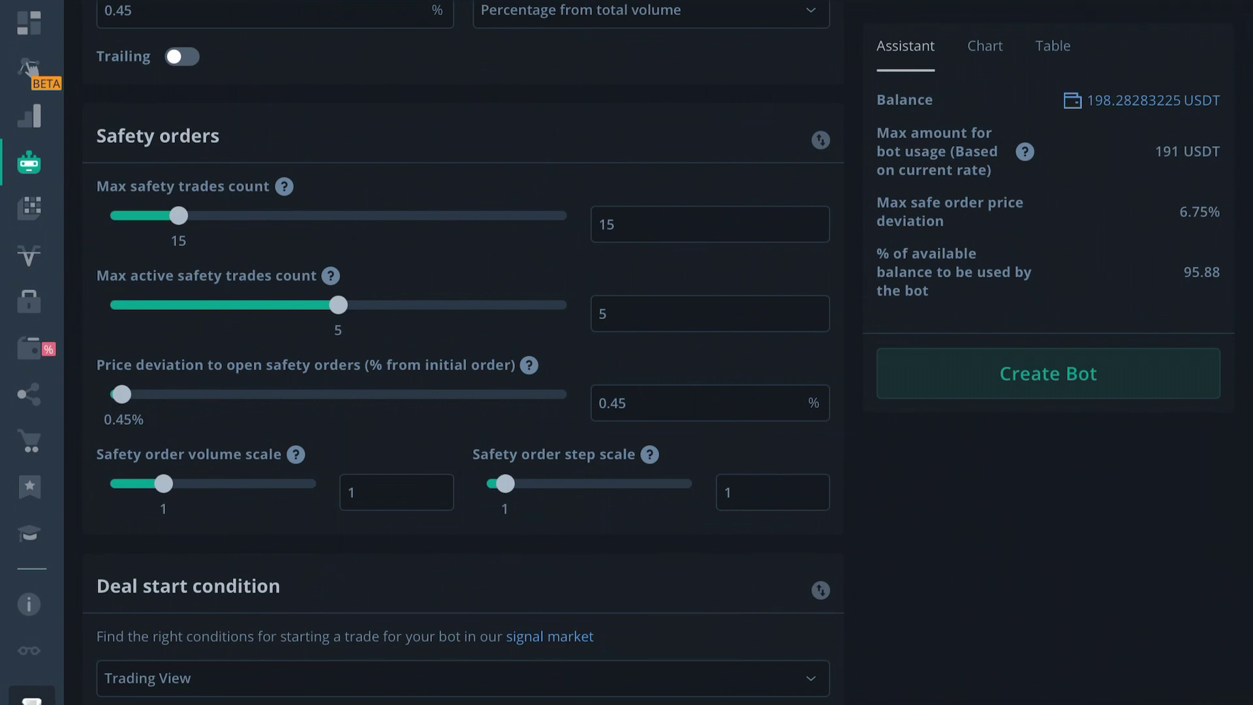
left_click(391, 492)
scroll(464, 353, "up", 8)
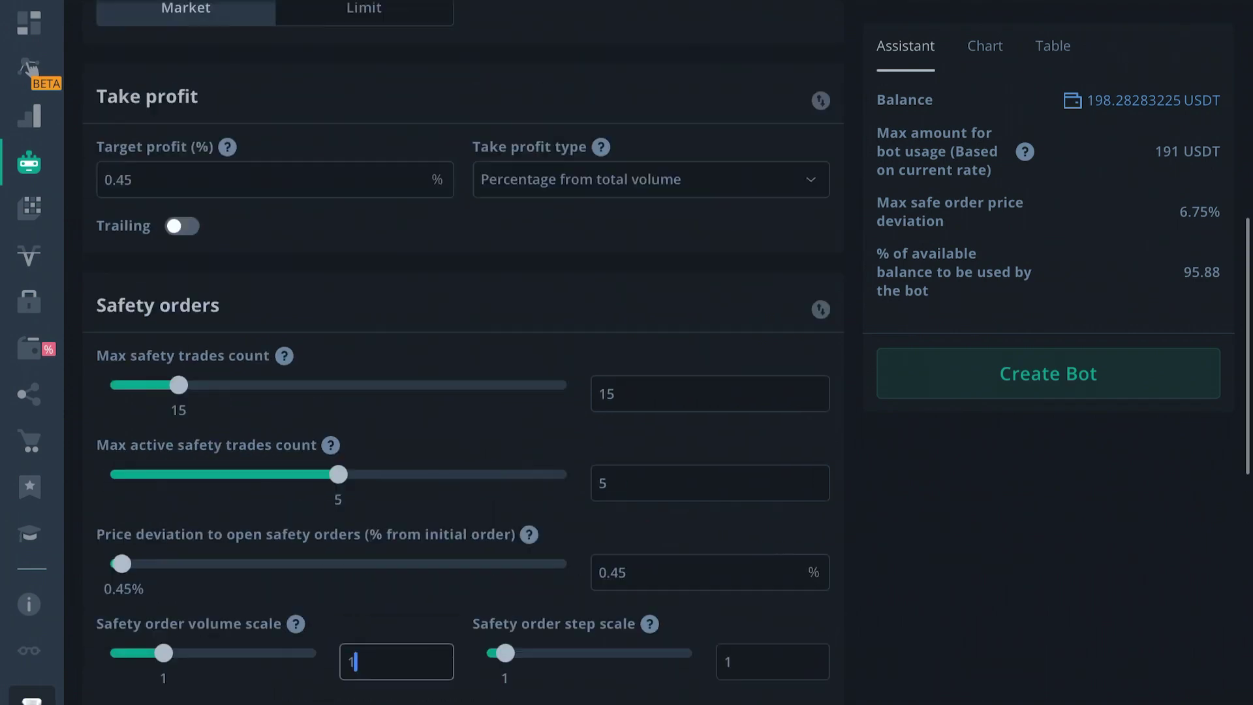
scroll(463, 352, "down", 1)
left_click(580, 290)
key("BackSpace")
type("0")
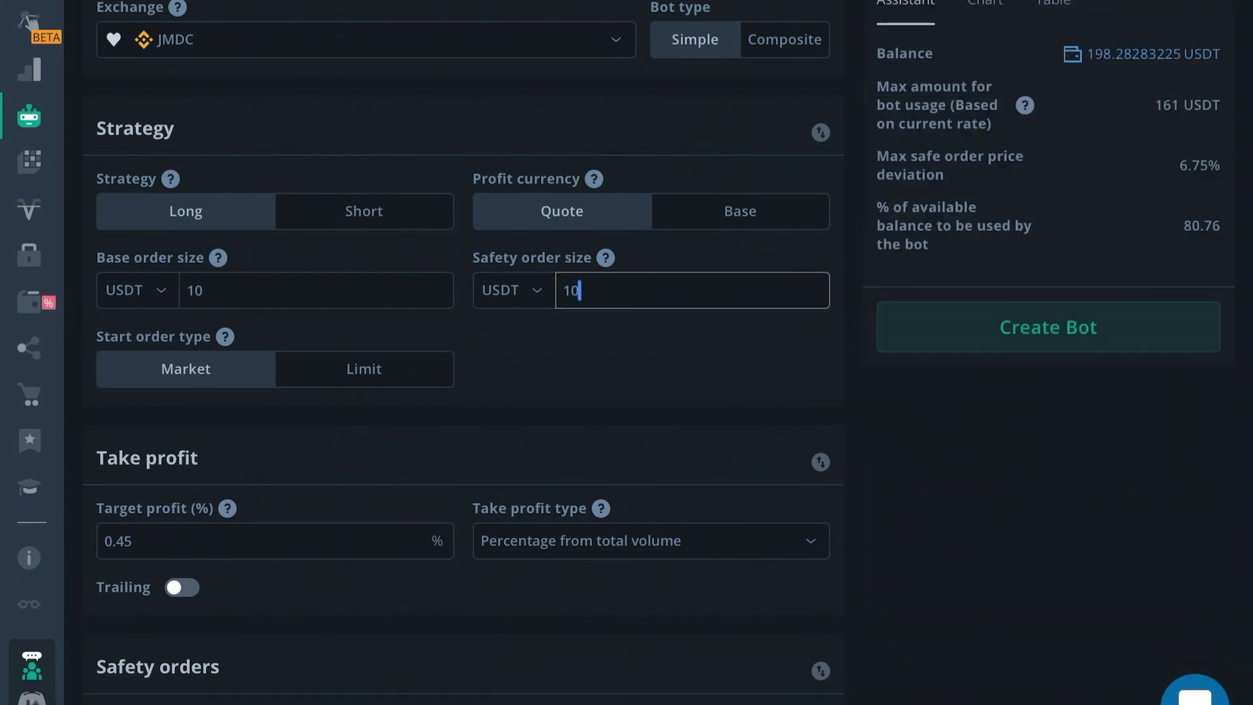
Step: Set the safety order volume scale to 1.5
scroll(463, 353, "down", 3)
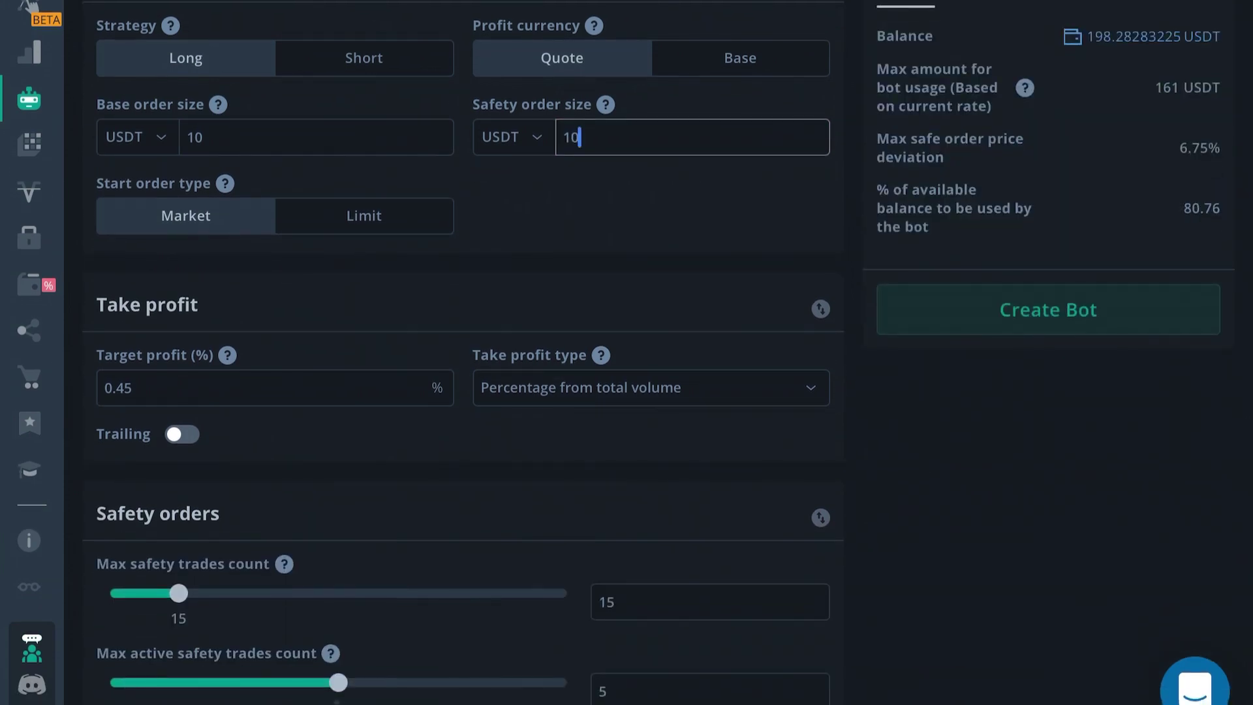
scroll(463, 353, "down", 5)
left_click(365, 542)
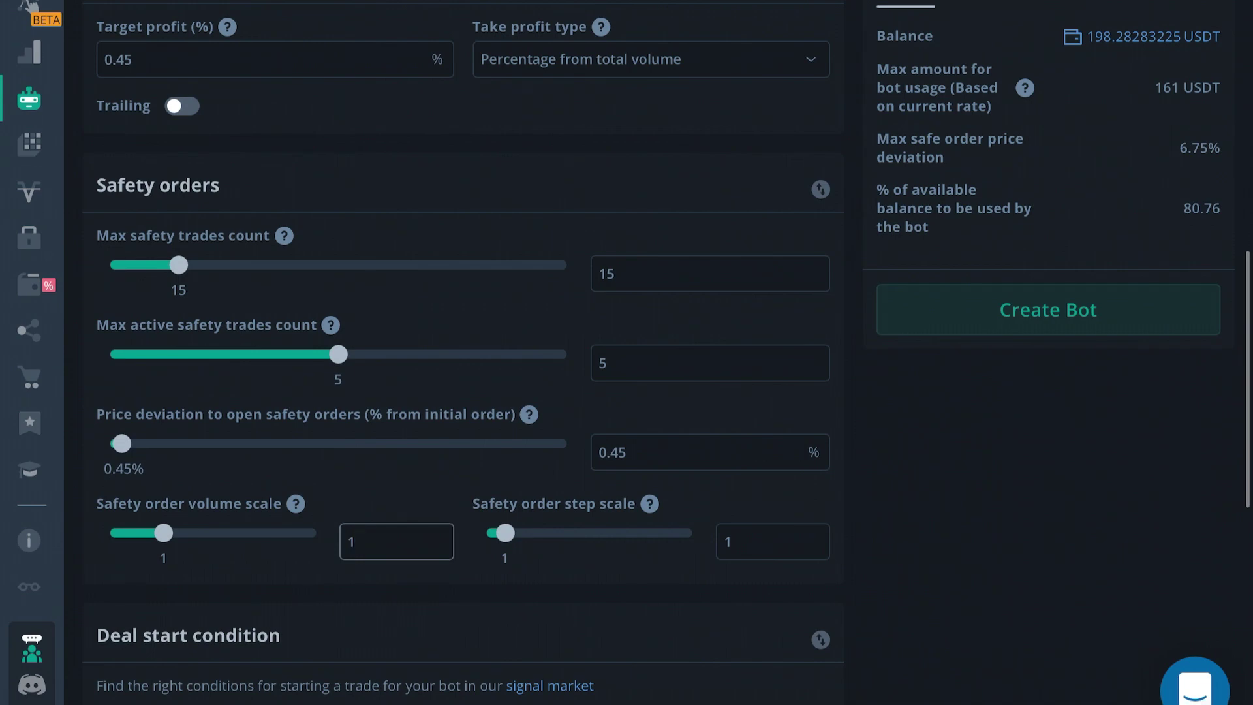
type(".5")
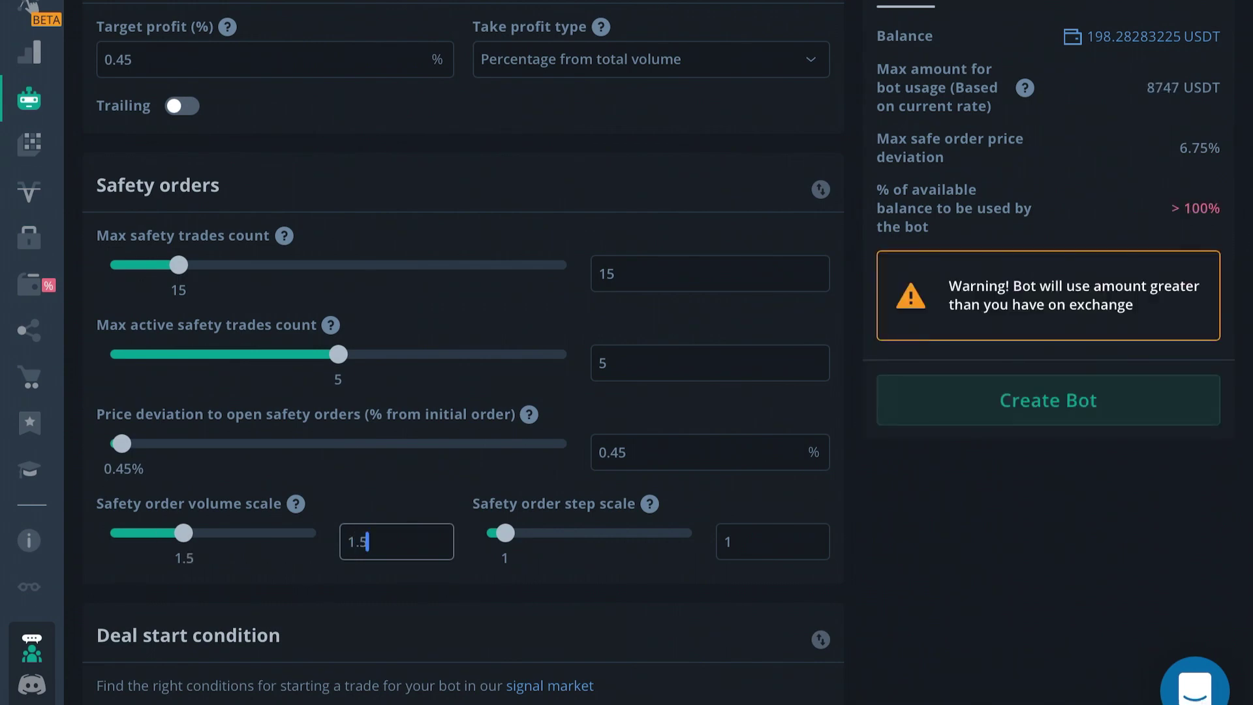
Step: Check the safety order size and examine how order volumes grow per step in the used amount table
scroll(464, 352, "up", 7)
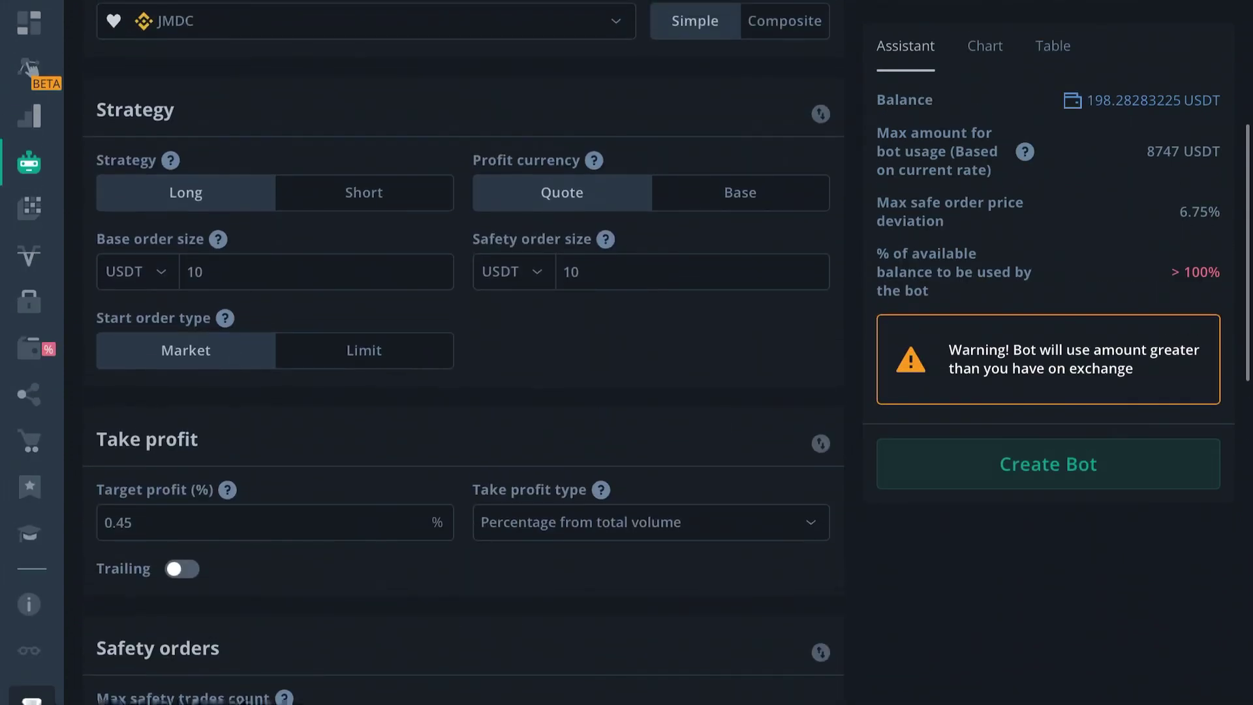
left_click(580, 272)
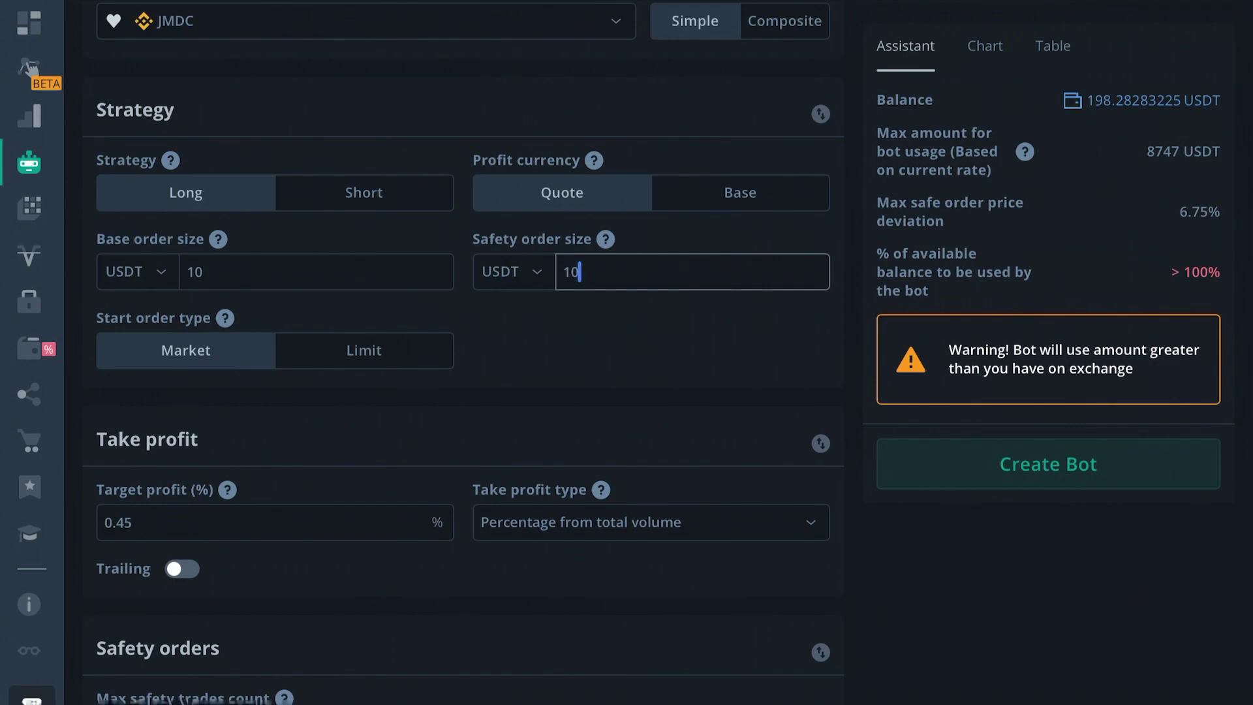
left_click(1052, 46)
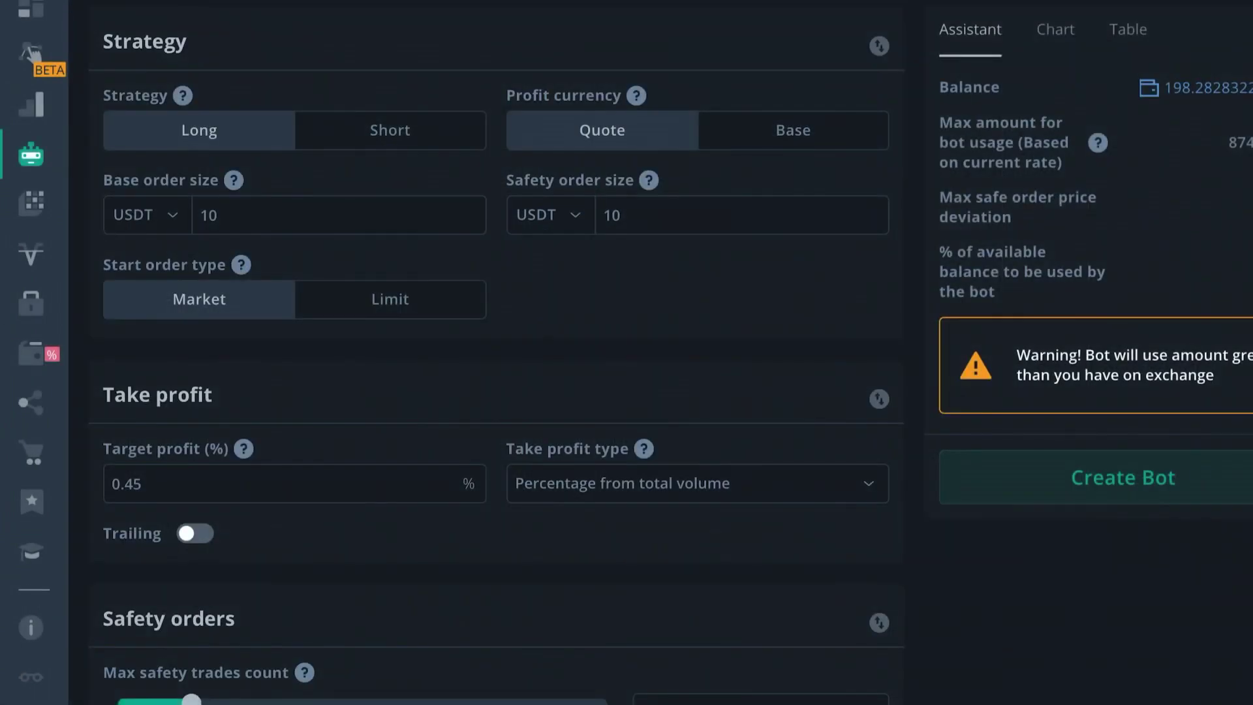
scroll(496, 352, "down", 5)
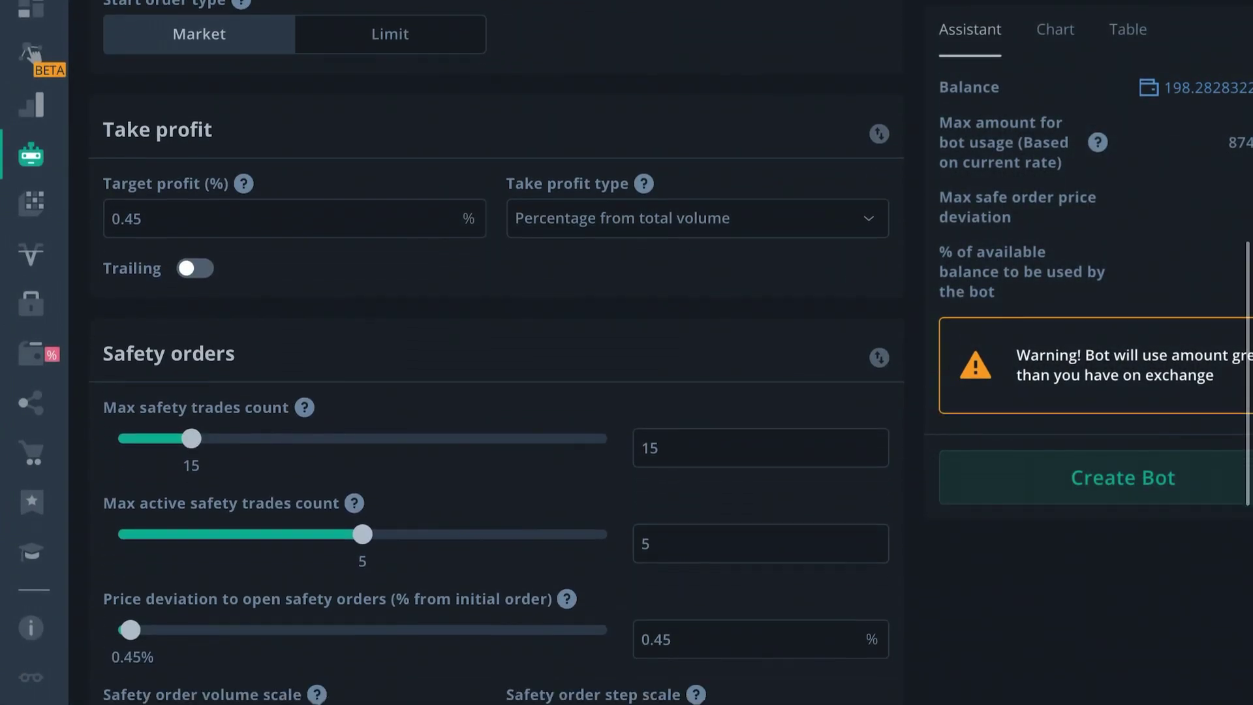
scroll(496, 353, "down", 1)
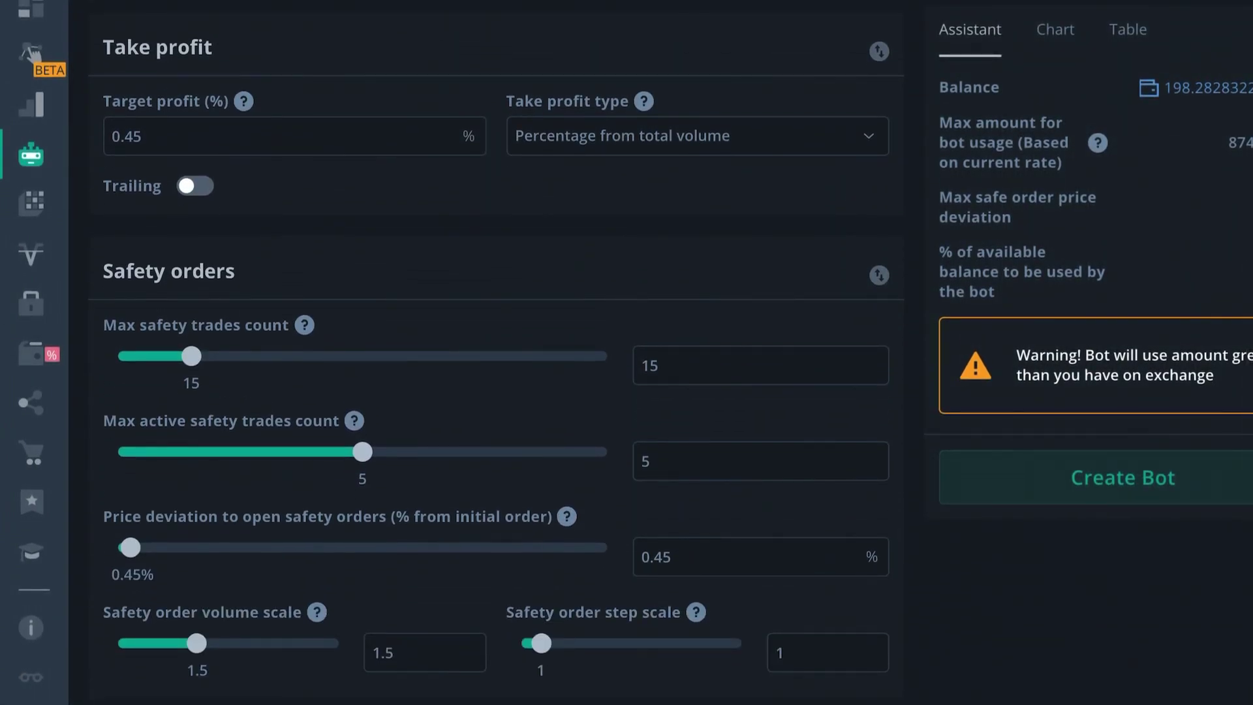
Step: Set the safety order volume scale to 1.25
left_click(424, 653)
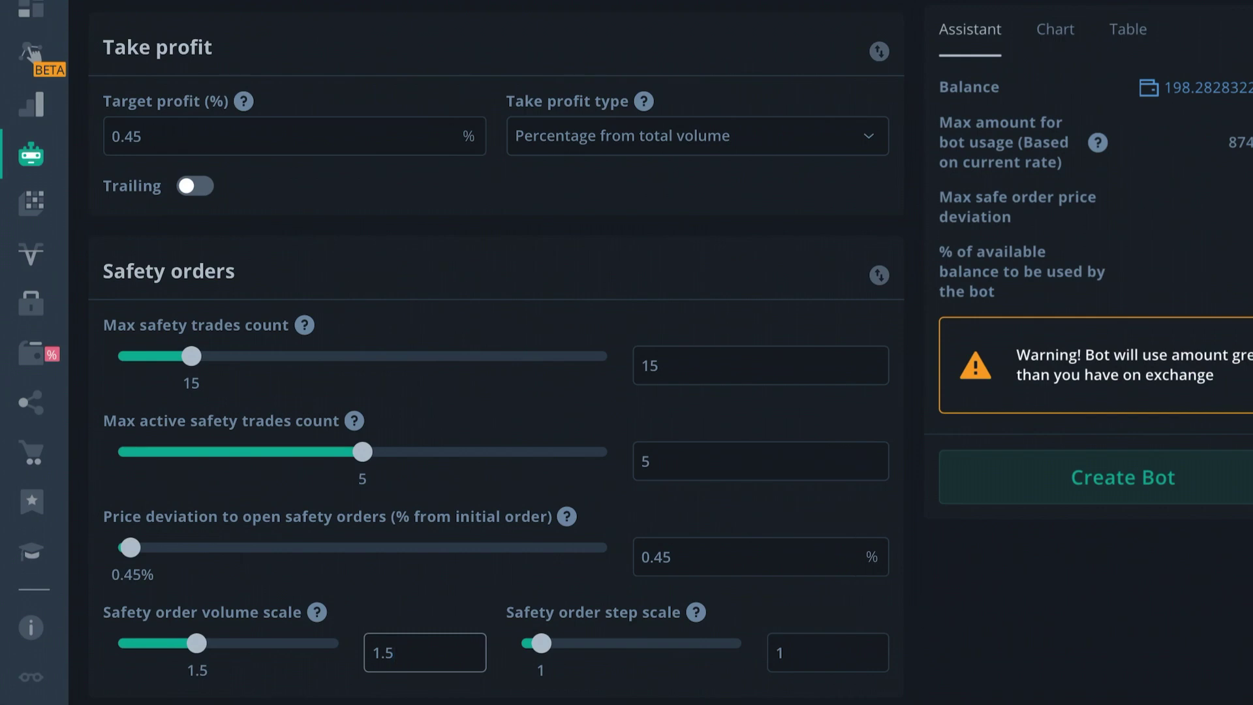
type("2")
key("BackSpace")
key("BackSpace")
type("25")
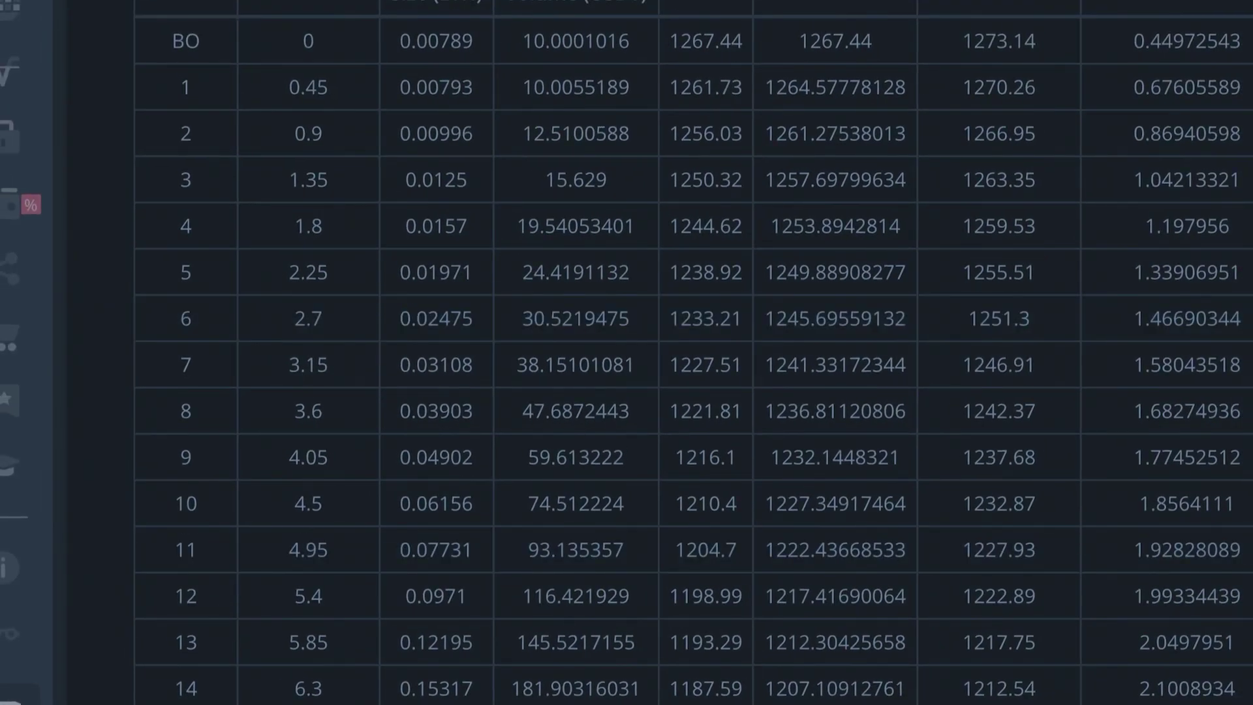
Step: Examine the order volumes and total volume per safety order in the used amount table, and close it
scroll(627, 509, "down", 4)
scroll(627, 206, "up", 3)
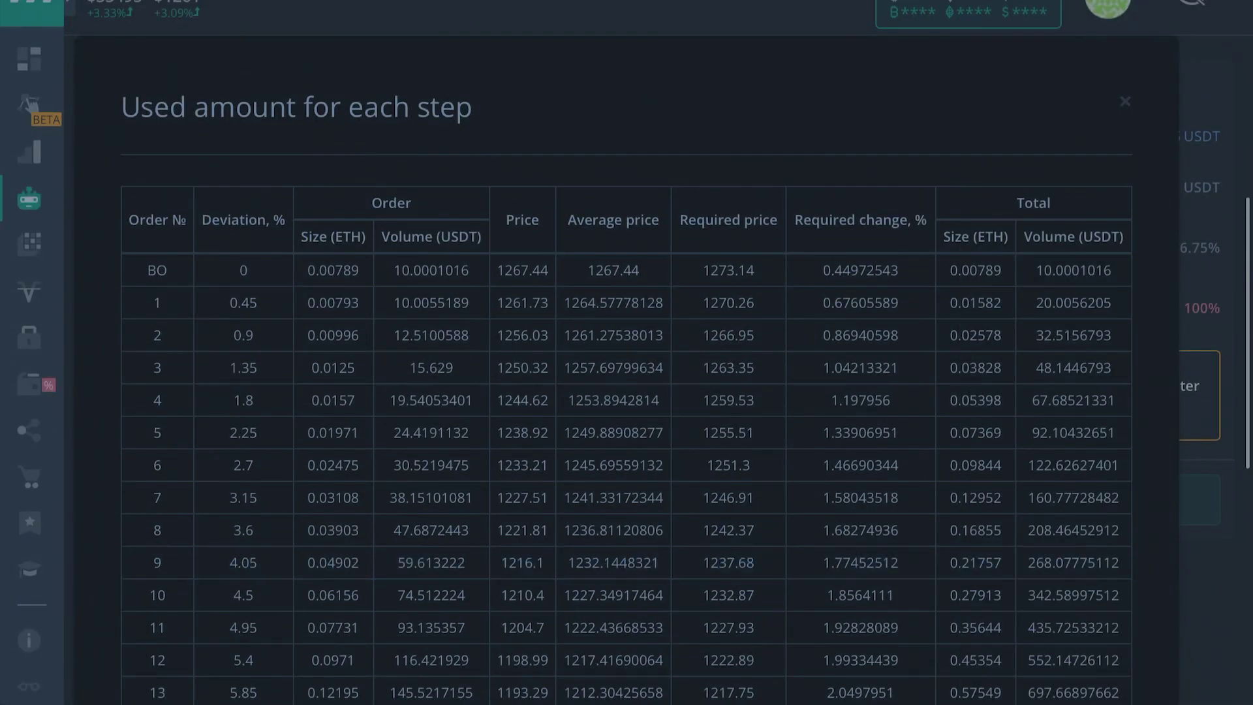
scroll(627, 353, "down", 3)
scroll(627, 326, "down", 1)
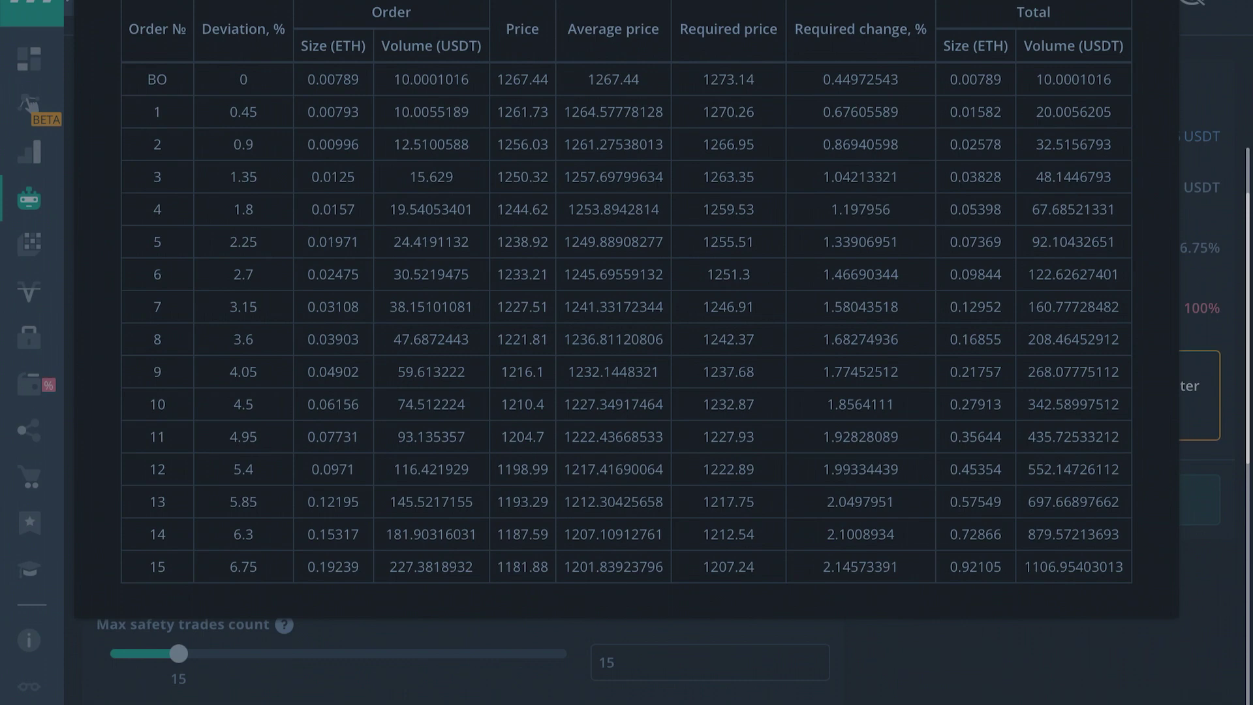
scroll(626, 352, "up", 3)
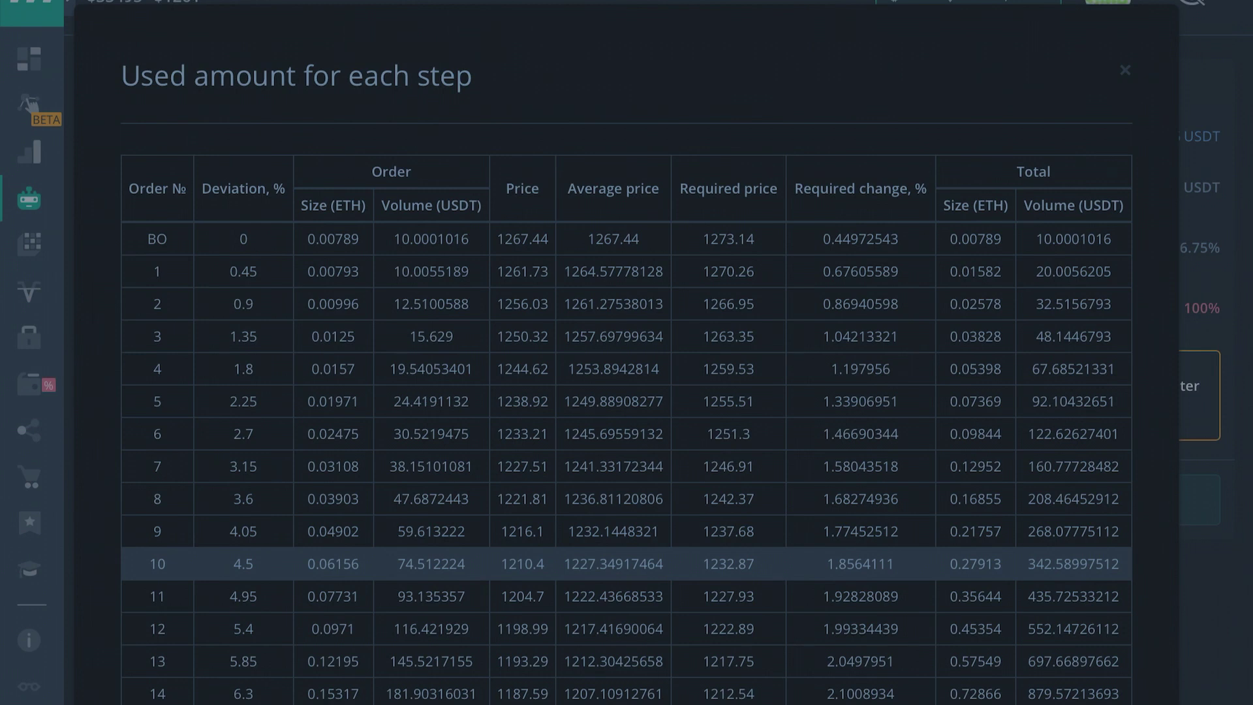
left_click(1125, 69)
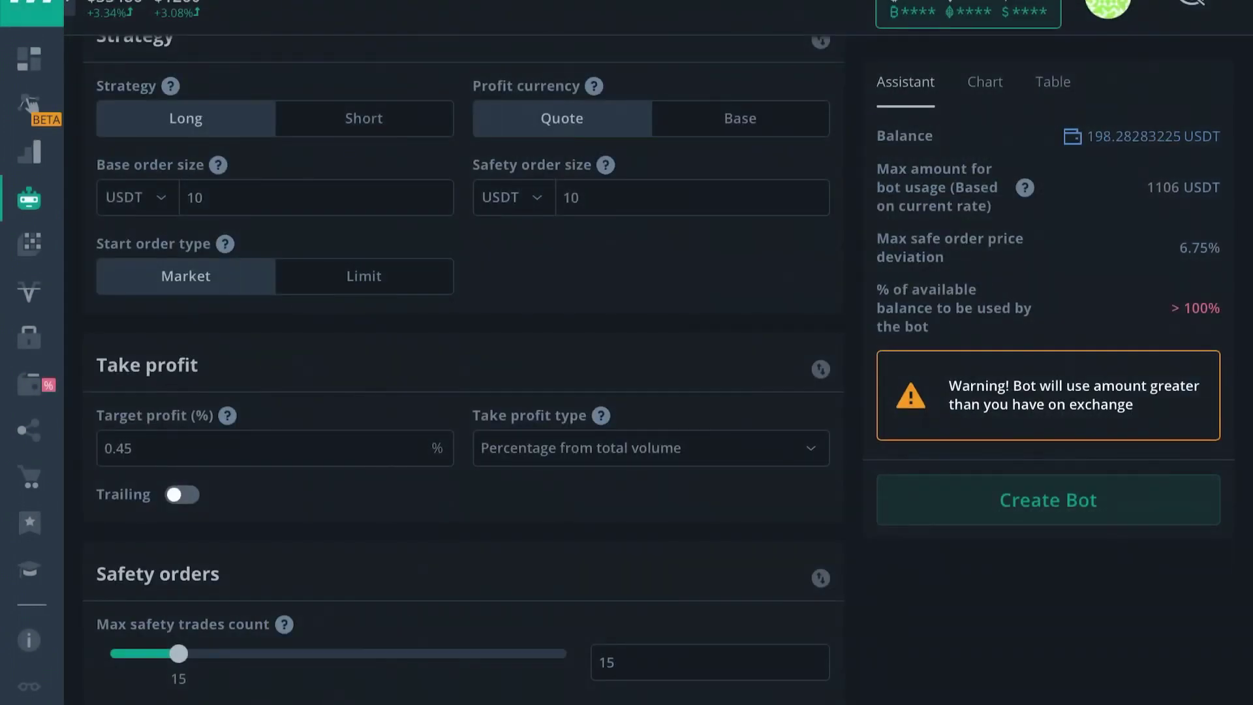
Step: Set the safety order volume scale to 2 and review the used amount for each step
scroll(457, 365, "down", 6)
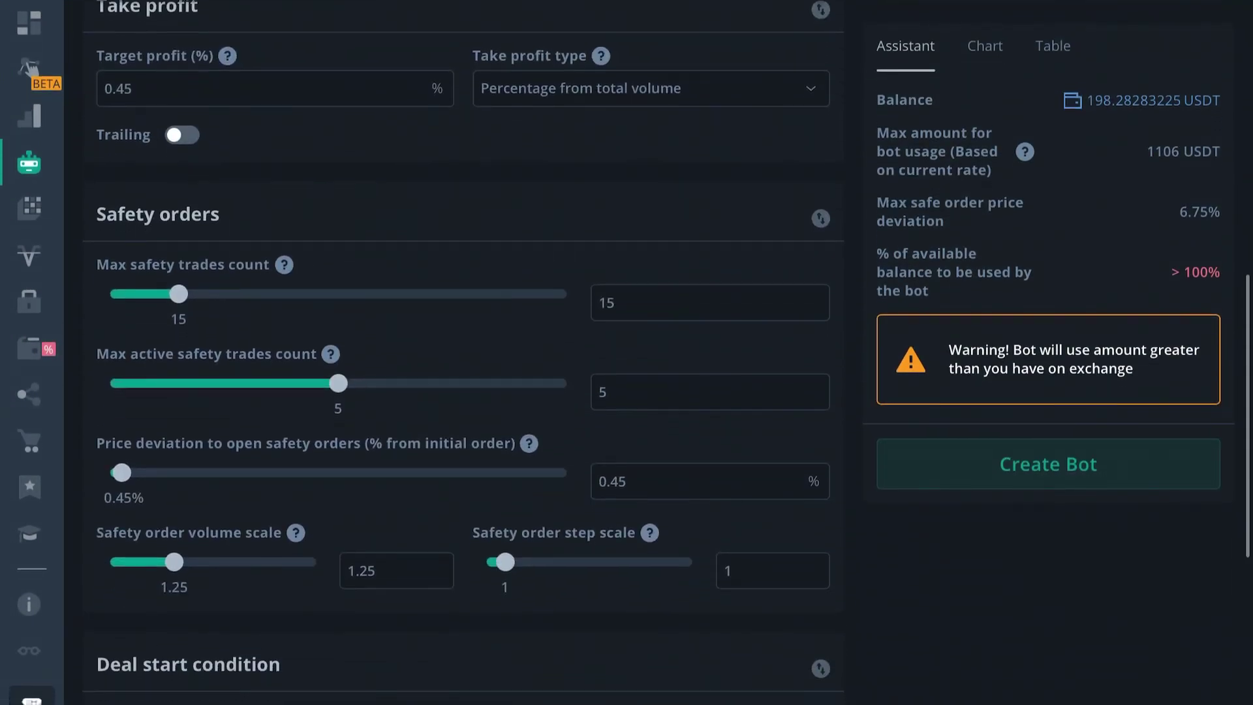
left_click(392, 534)
key("BackSpace")
key("BackSpace")
key("BackSpace")
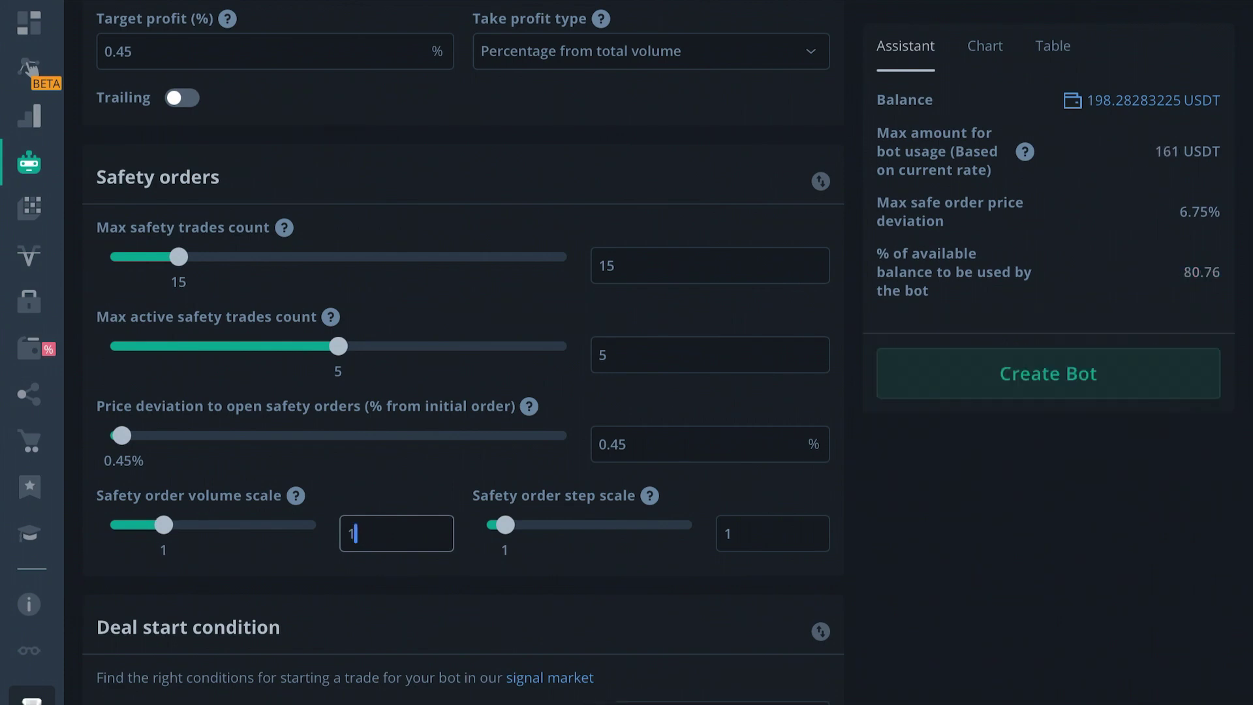
key("BackSpace")
type("2")
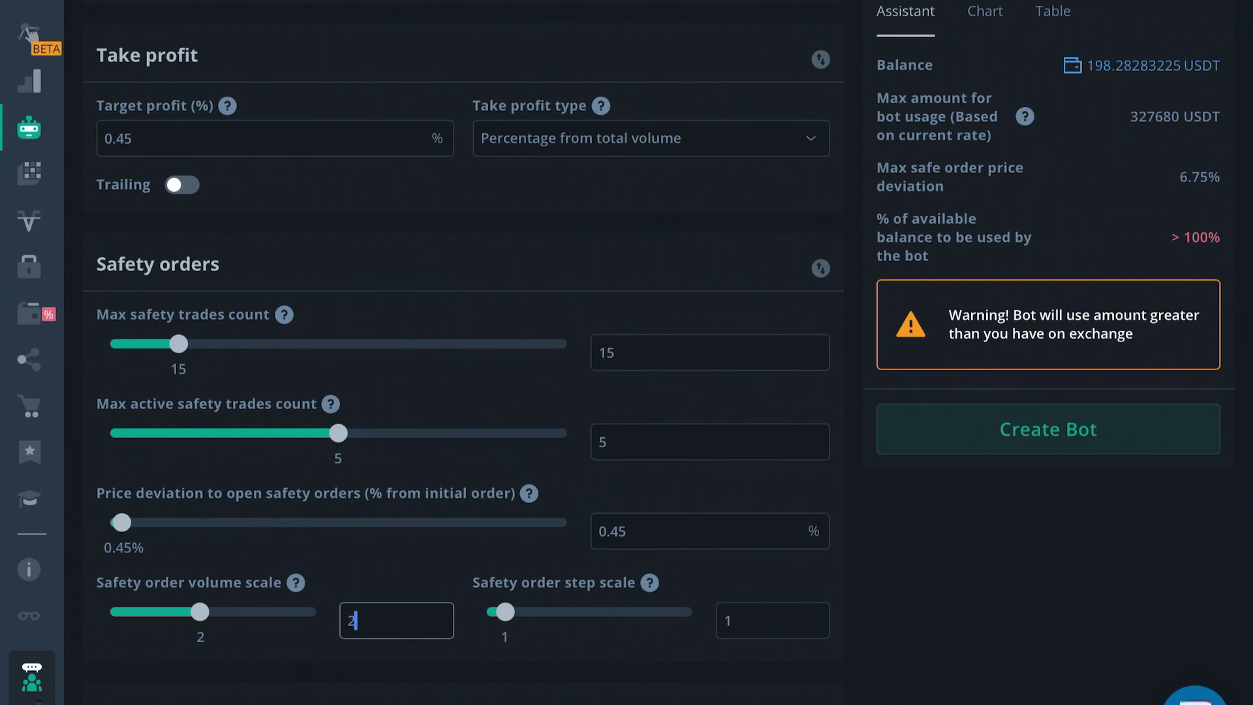
left_click(1053, 11)
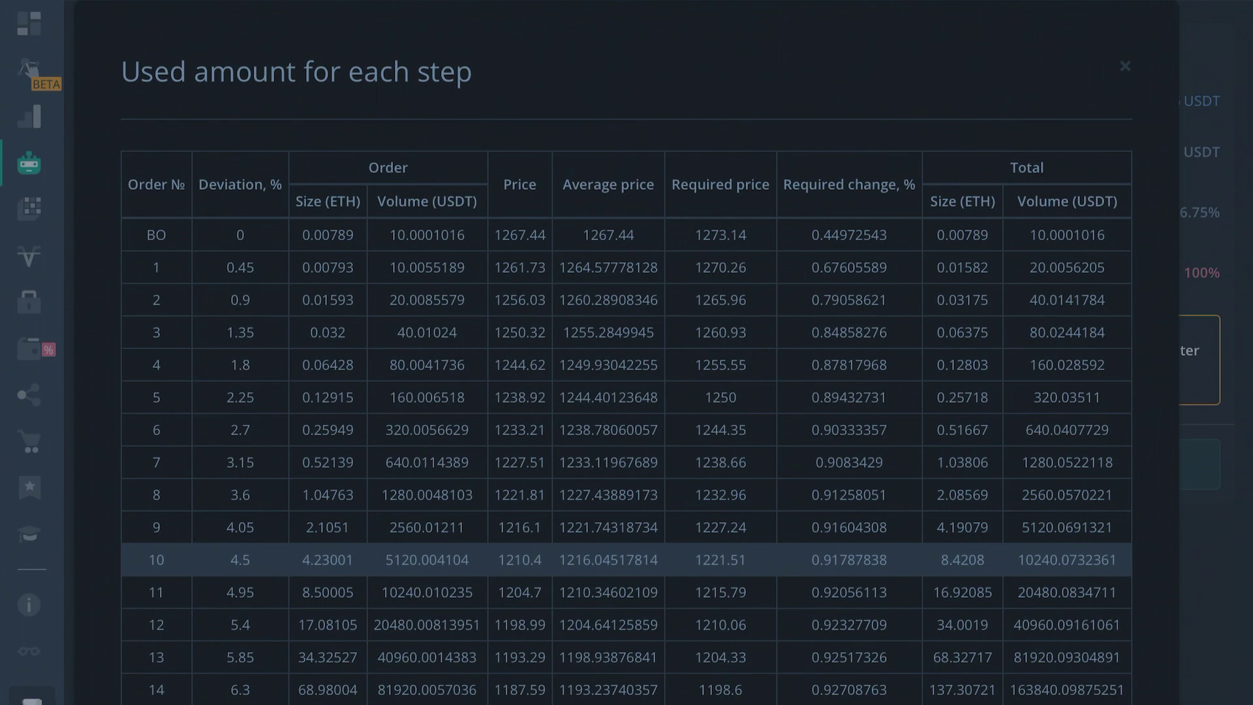
key("Escape")
Step: Set the safety order volume scale to 1 and review the used amount table for comparison
scroll(464, 353, "down", 12)
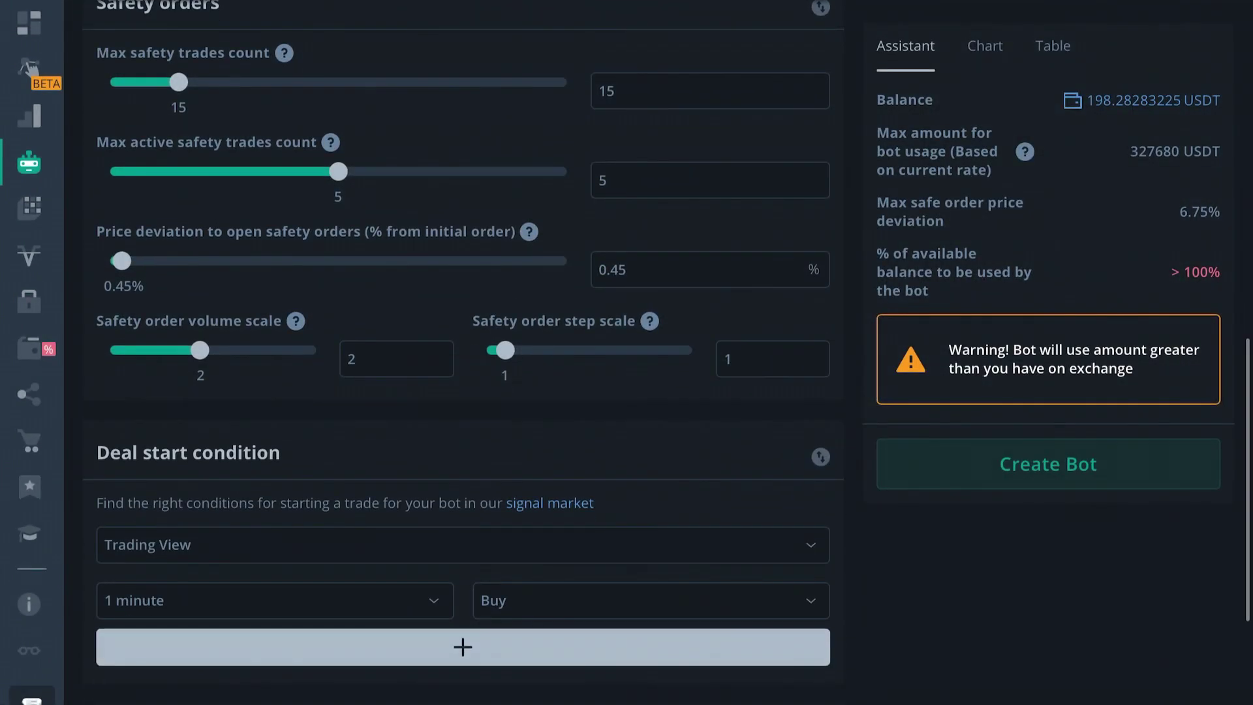
scroll(464, 352, "up", 12)
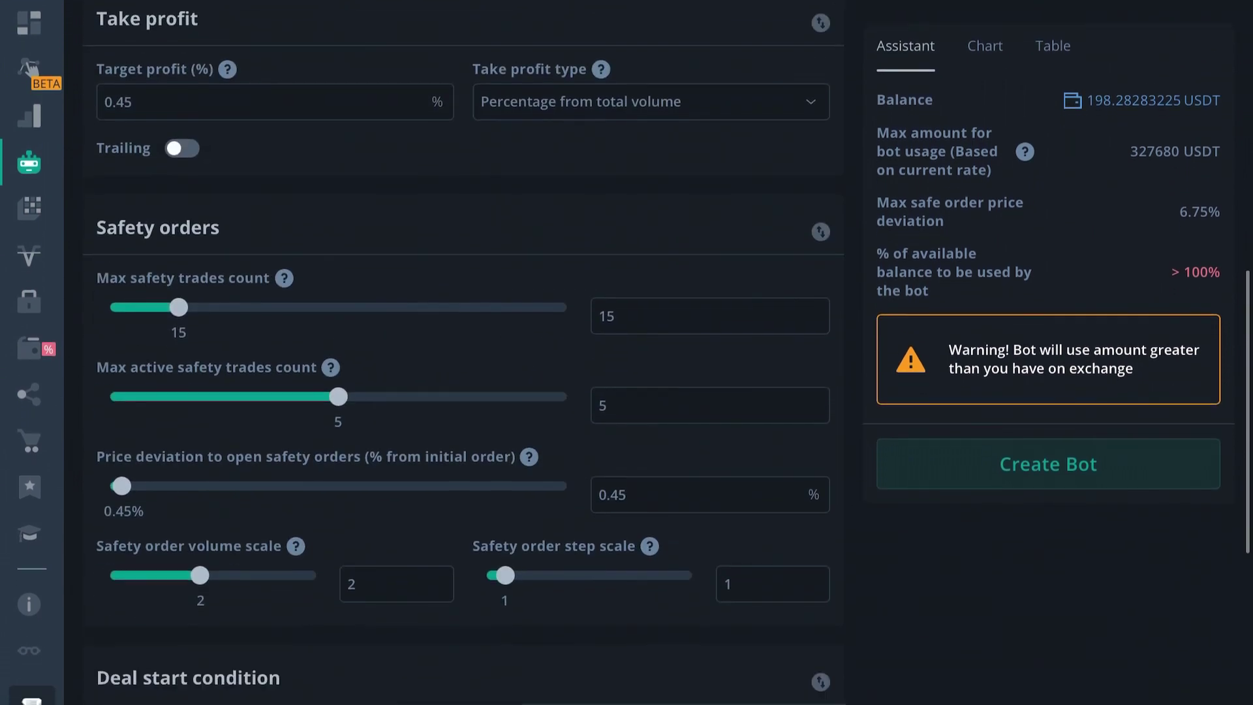
left_click(397, 584)
key("BackSpace")
type("1")
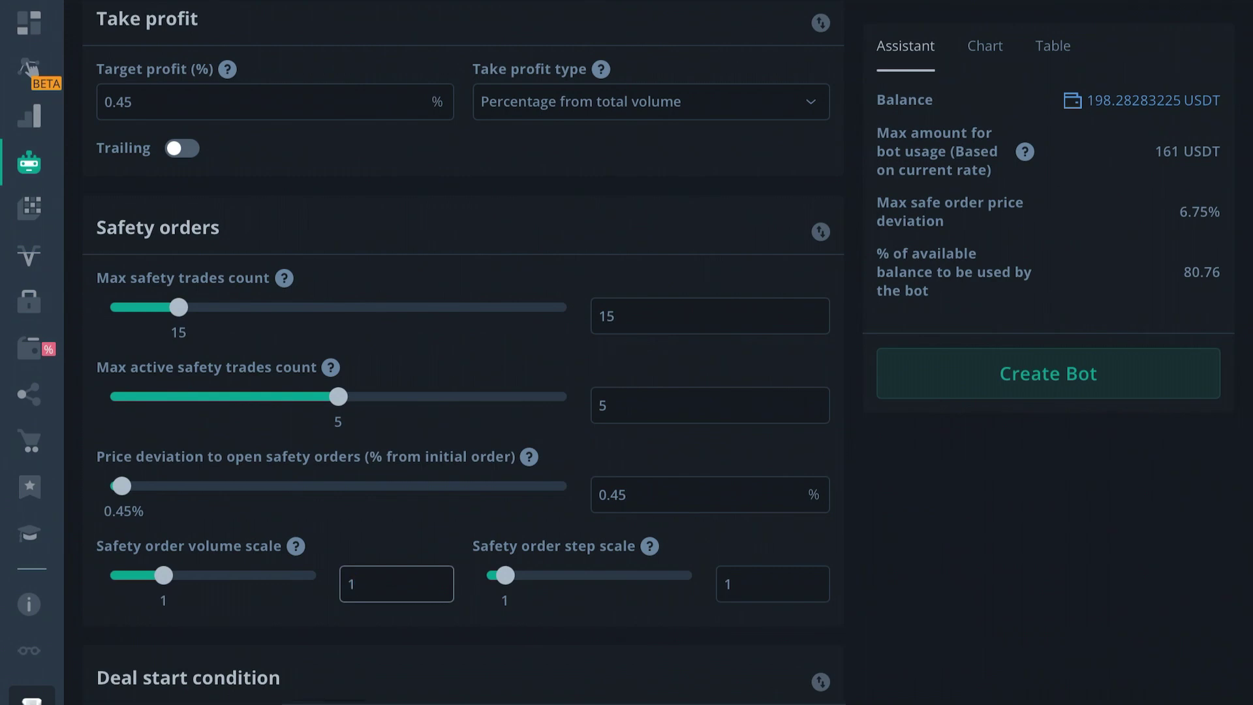
left_click(1053, 47)
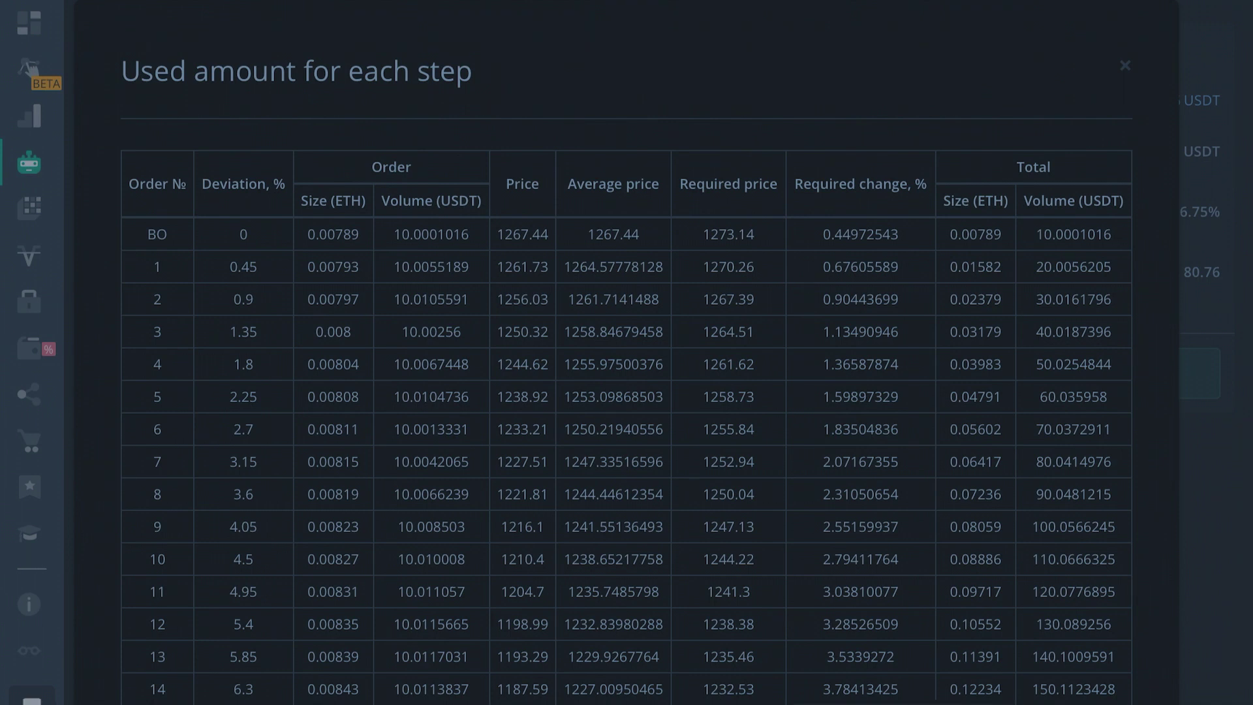
key("Escape")
Step: Switch the safety order volume scale to 2 and compare the required change per step in the used amount table
left_click(348, 584)
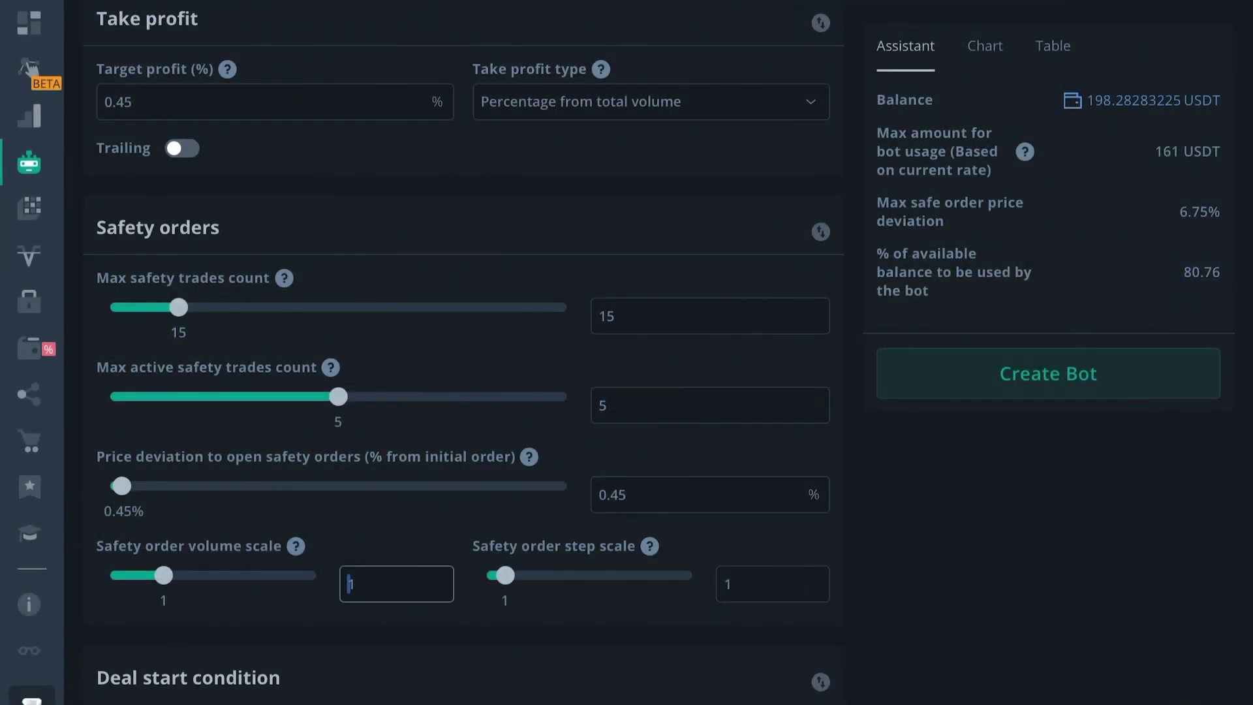
key("BackSpace")
type("2")
left_click(1053, 46)
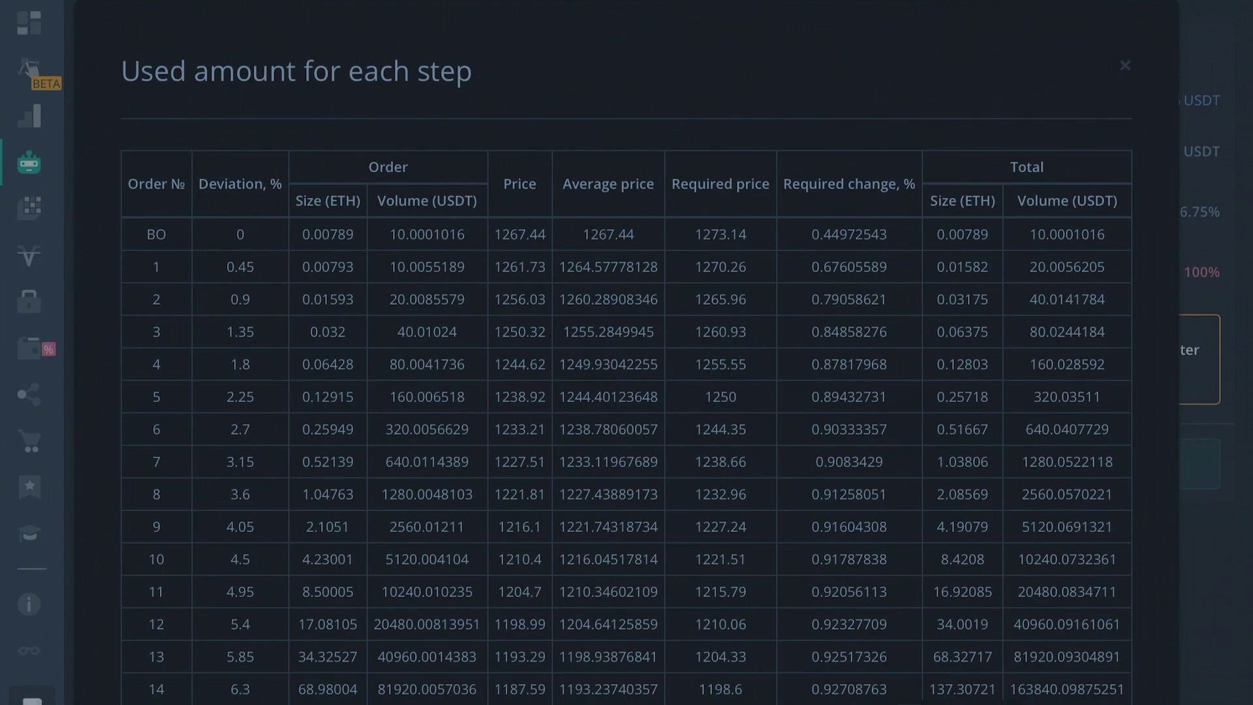
key("Escape")
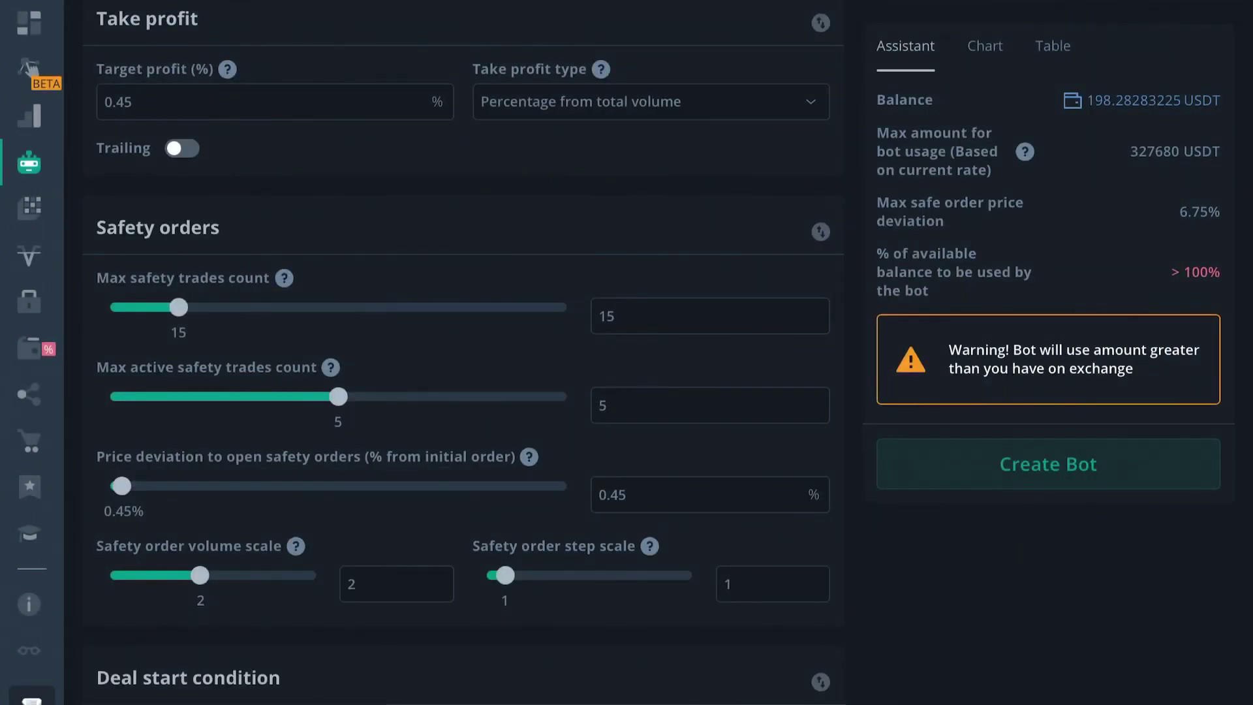
Step: Return the safety order volume scale to 1
left_click(397, 584)
key("BackSpace")
type("1")
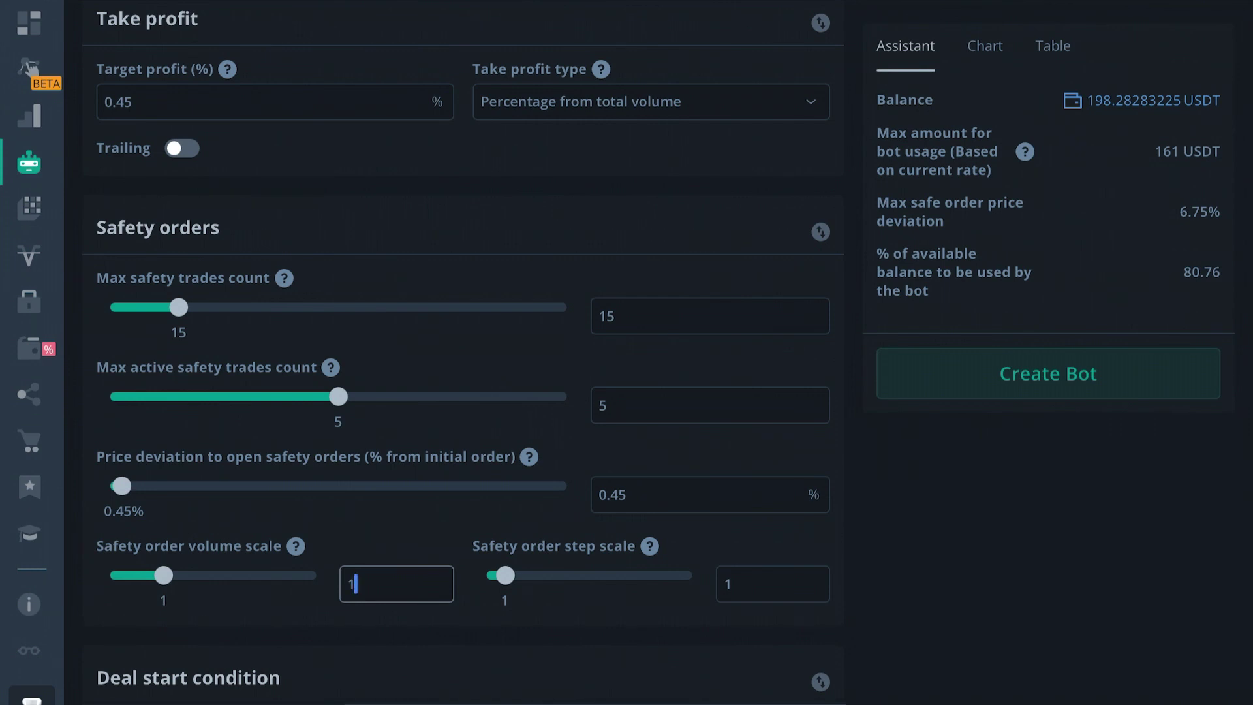
left_click(773, 584)
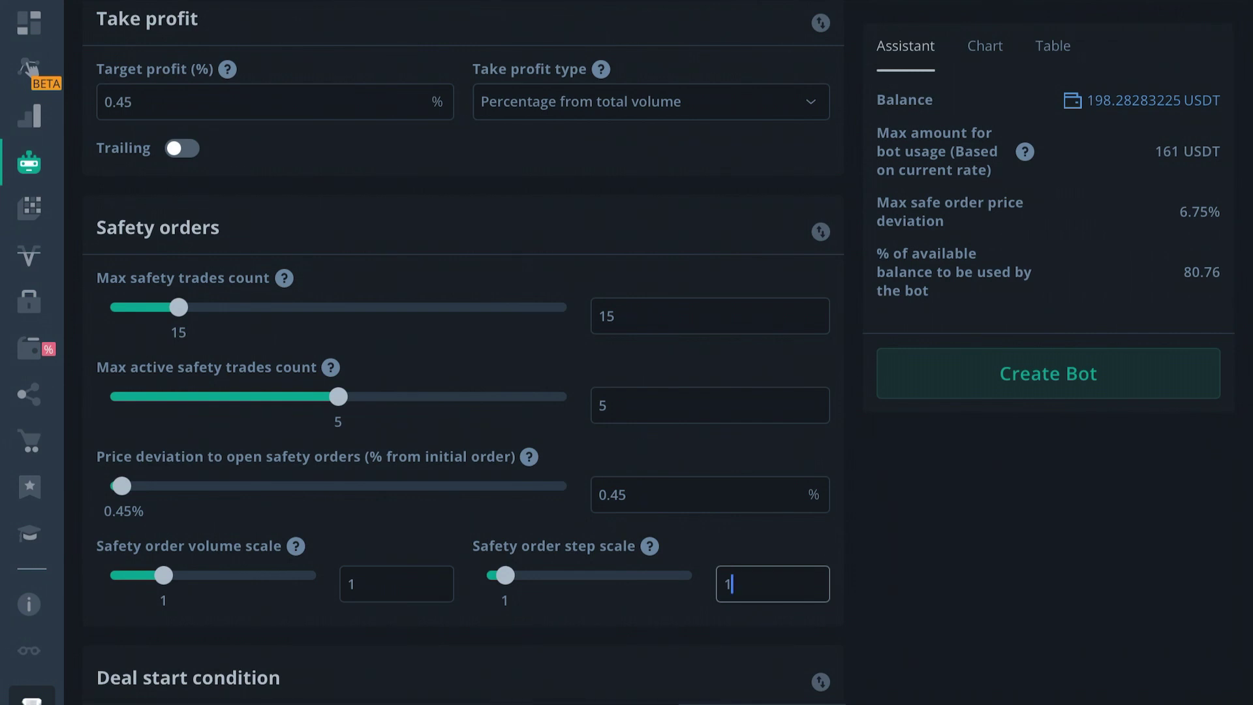
Step: Set the max safety trades count to 10, comparing its price deviation coverage with that of 15 trades
left_click(710, 316)
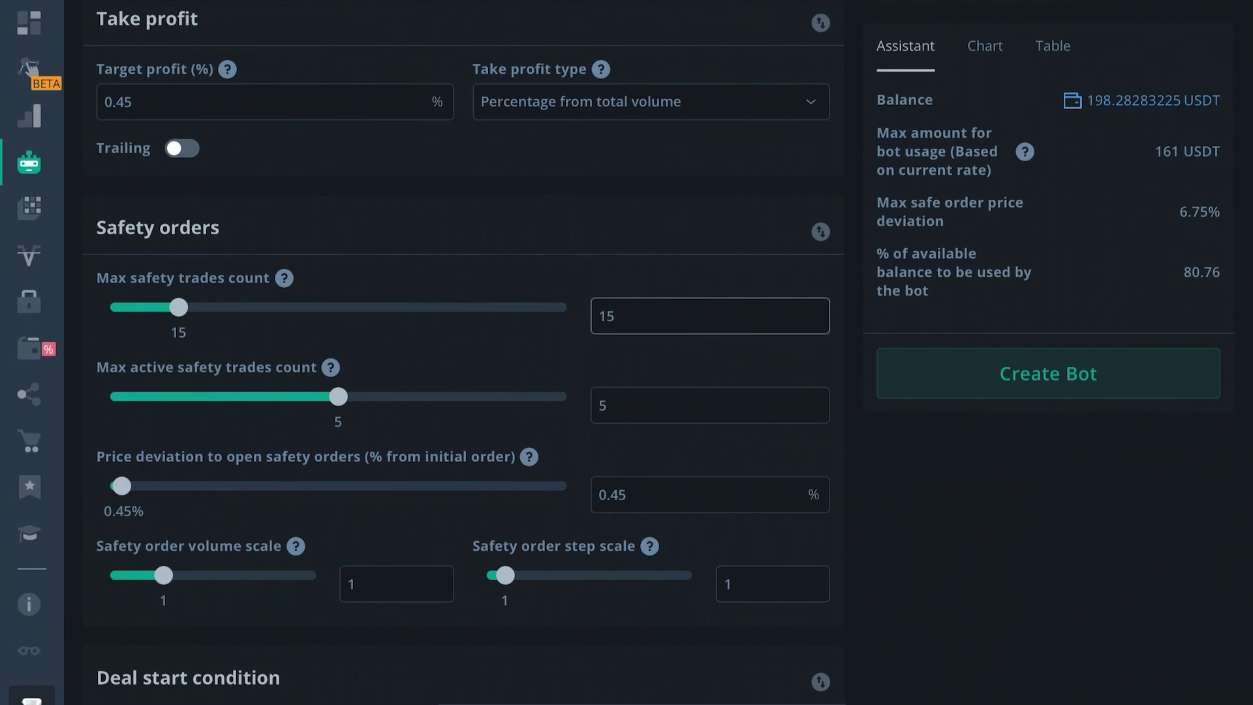
key("BackSpace")
key("BackSpace")
type("10")
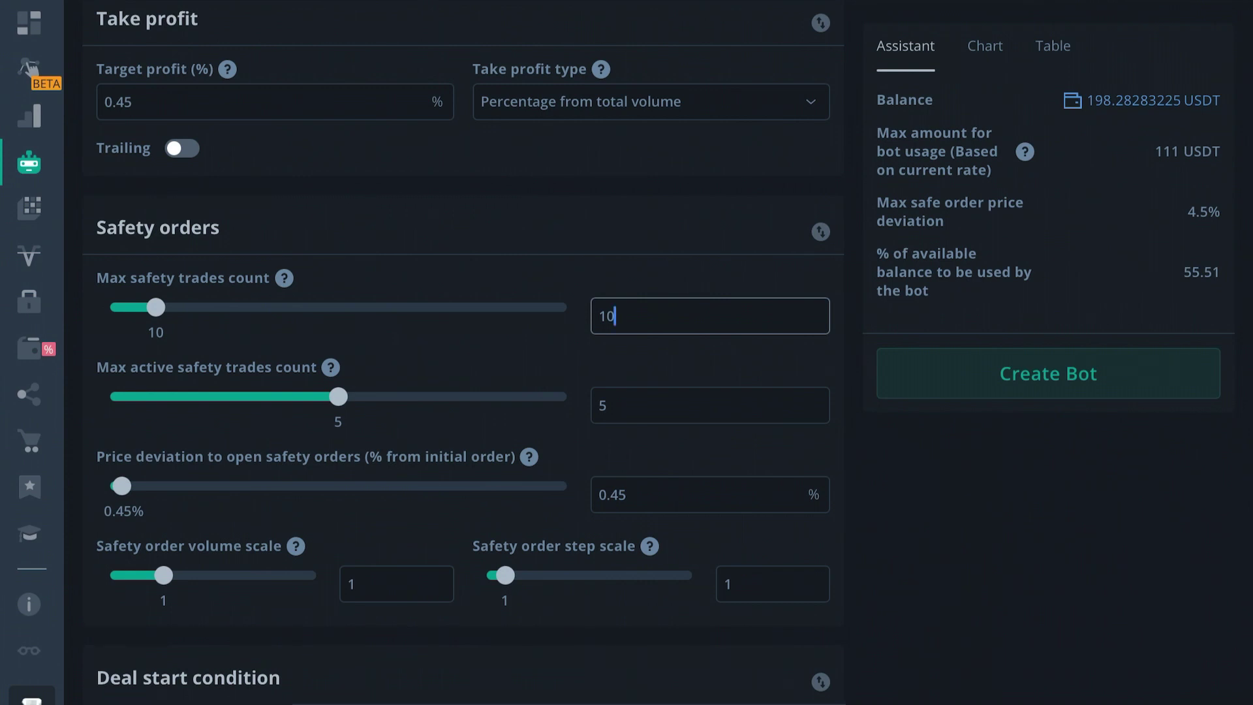
key("BackSpace")
type("5")
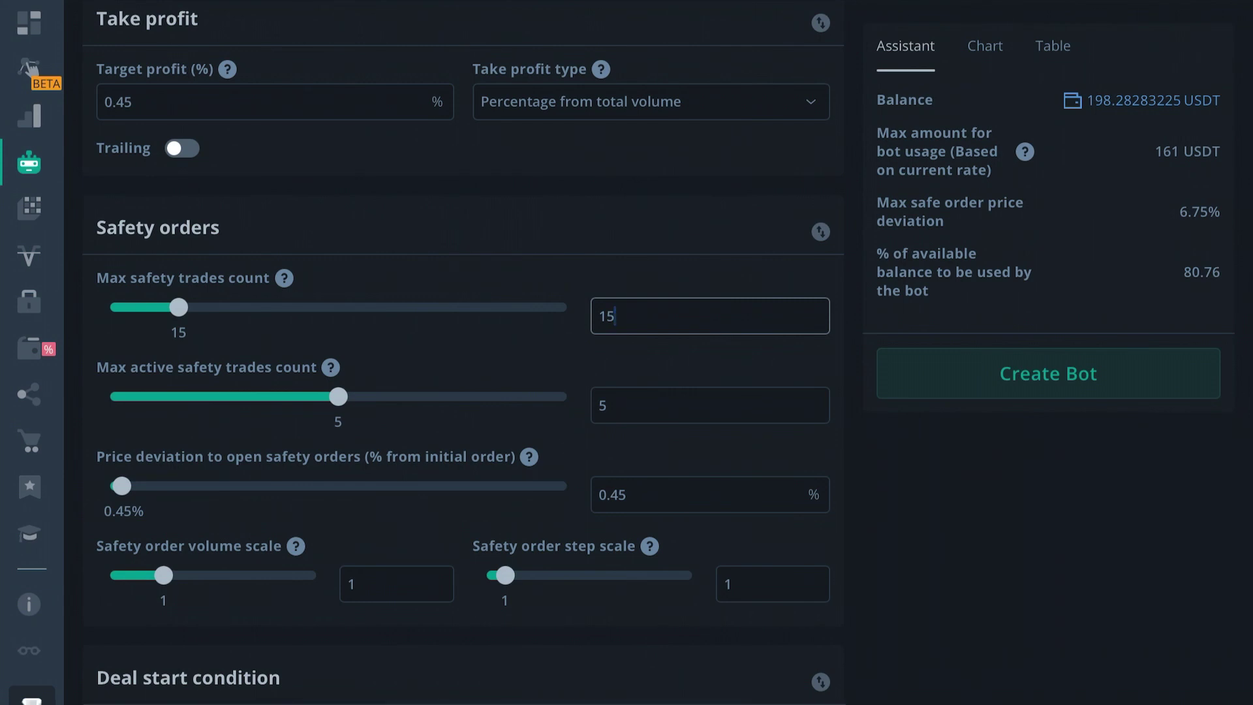
key("BackSpace")
type("0")
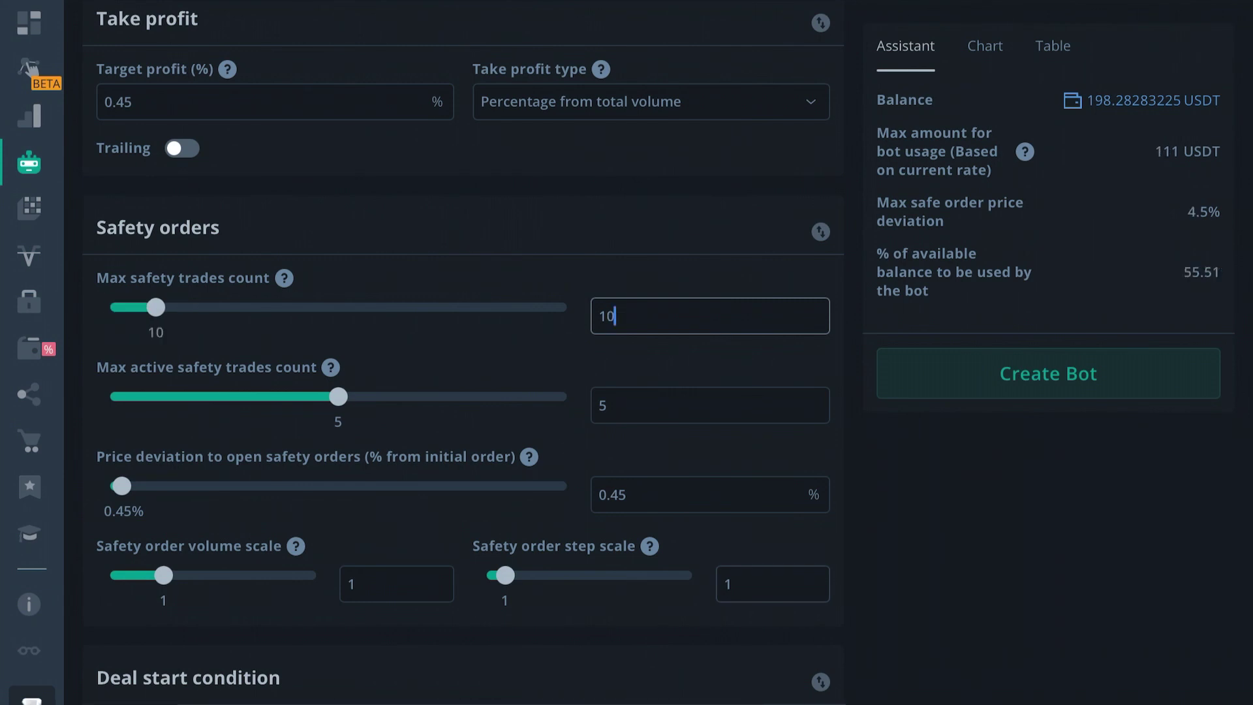
Step: Try safety order step scales of 1.1, 1.05 and 1.08
left_click(757, 584)
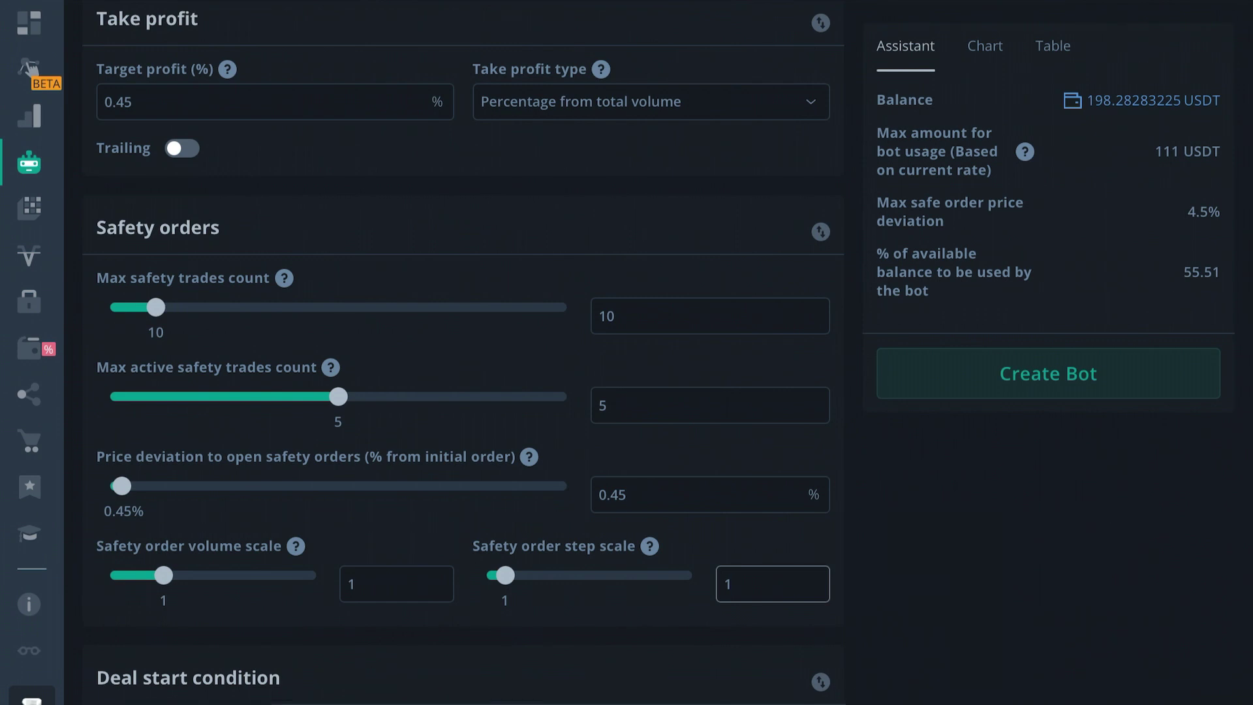
type(".1")
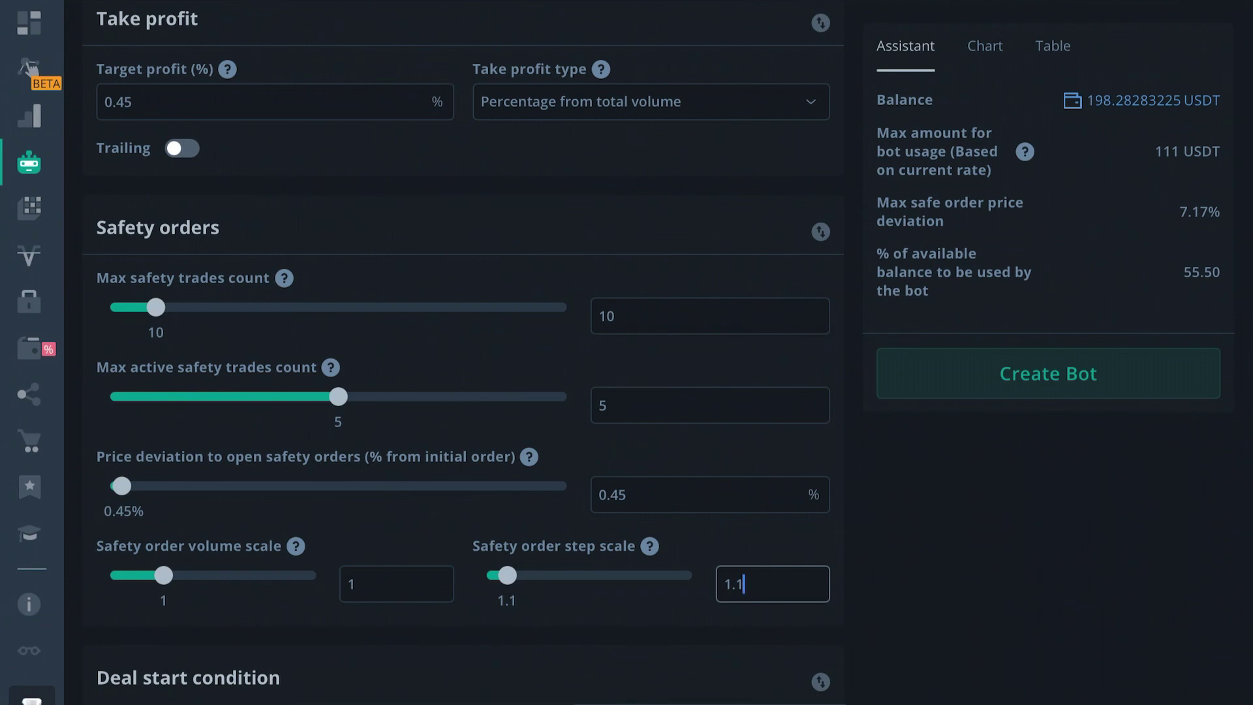
key("BackSpace")
type("05")
key("BackSpace")
type("8")
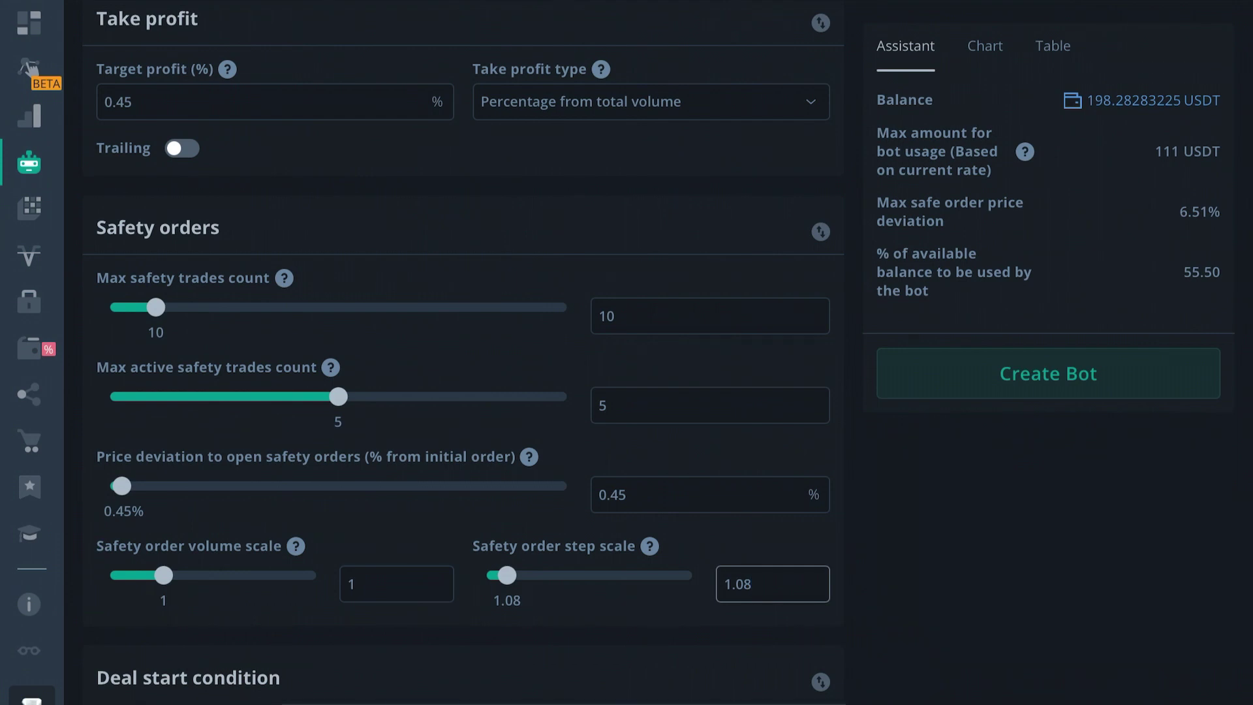
Step: Set the safety order step scale to 1.25 and review the deviations in the used amount table
key("BackSpace")
key("BackSpace")
key("BackSpace")
type(".25")
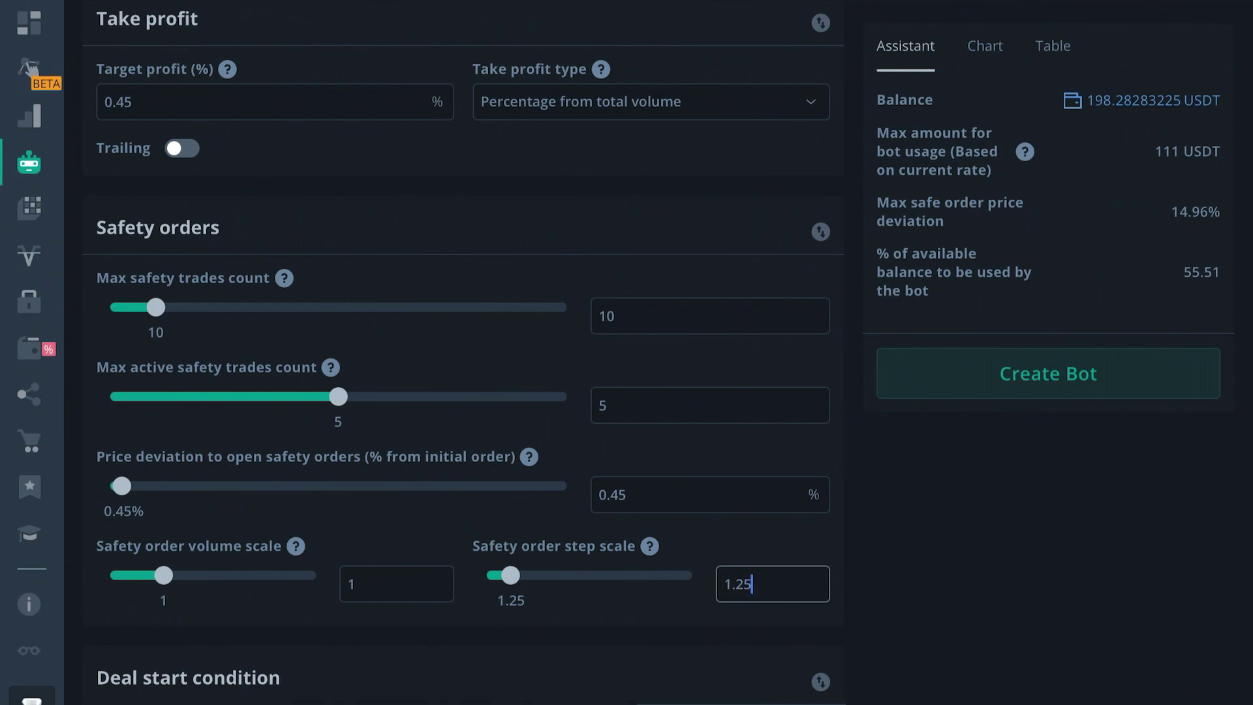
left_click(1052, 46)
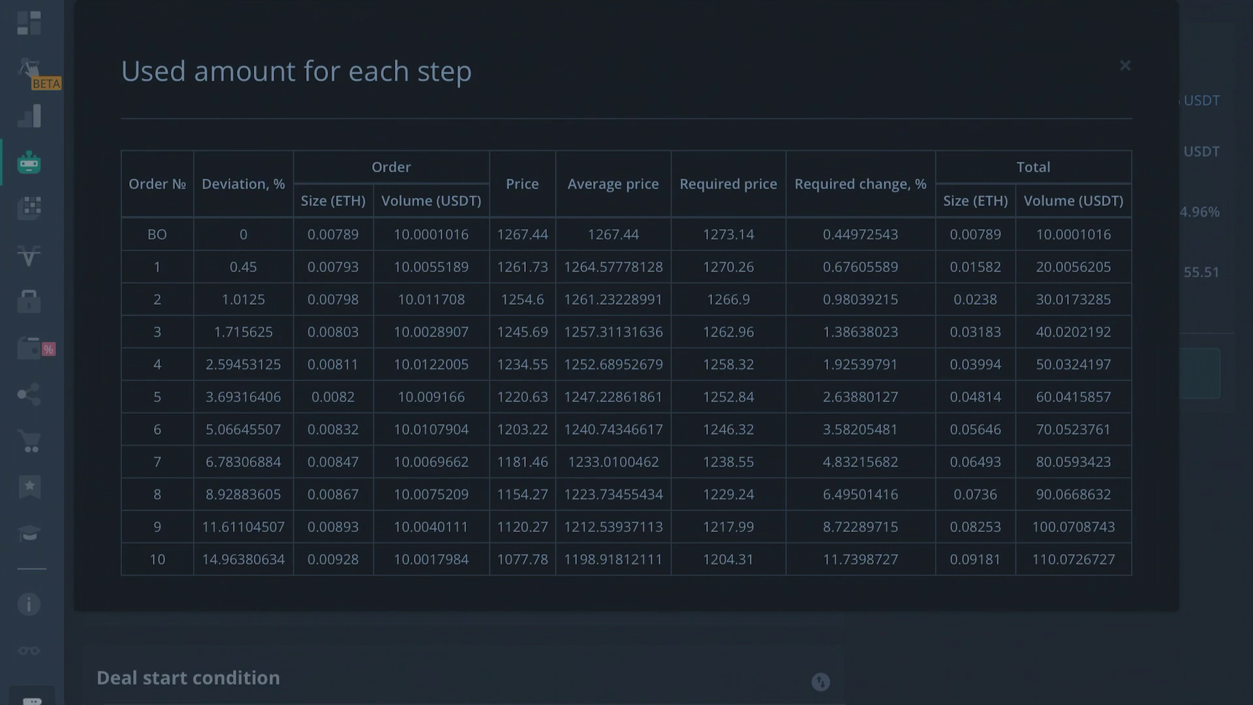
key("Escape")
Step: Check the price deviation and step scale settings against the deviation of each order in the used amount table
scroll(464, 353, "down", 2)
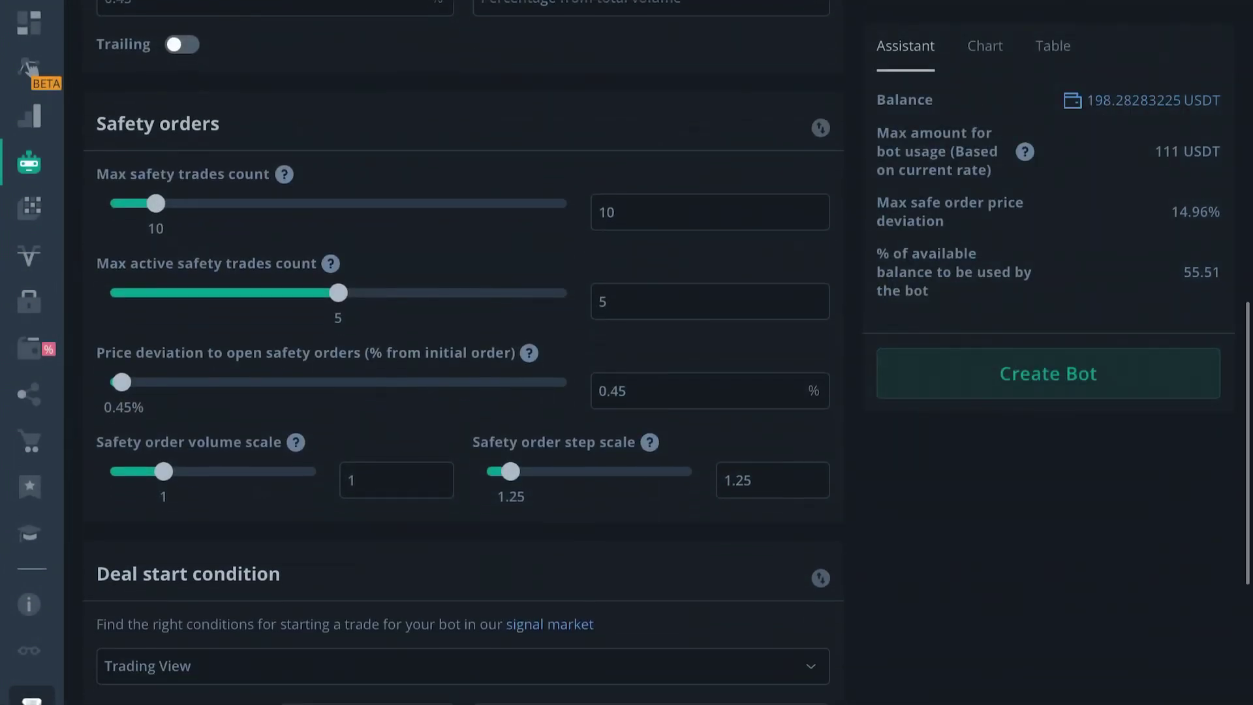
left_click(653, 383)
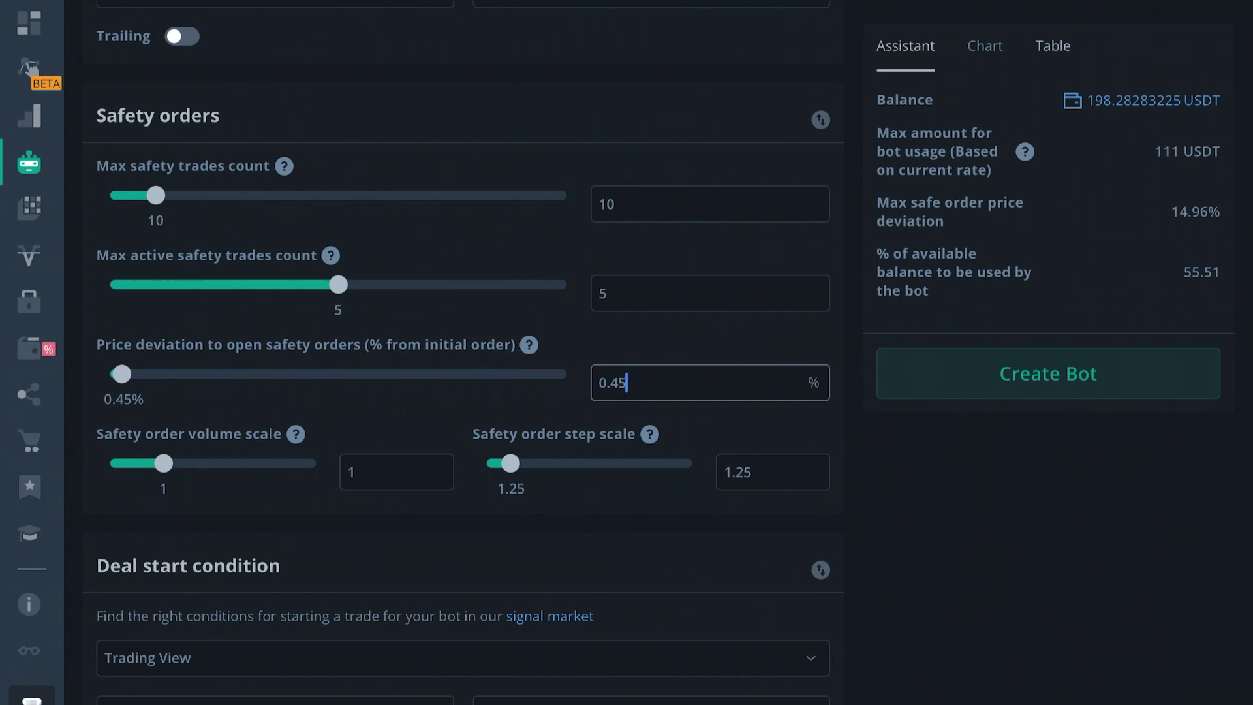
left_click(1052, 47)
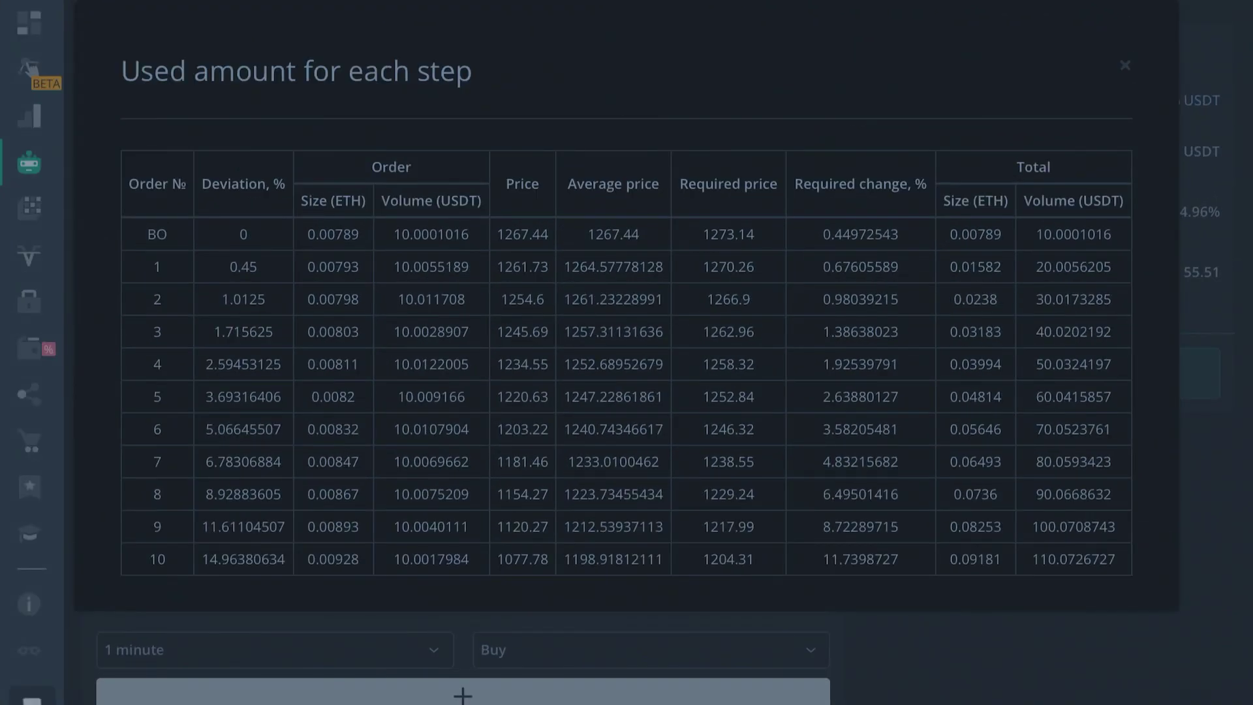
left_click(1125, 65)
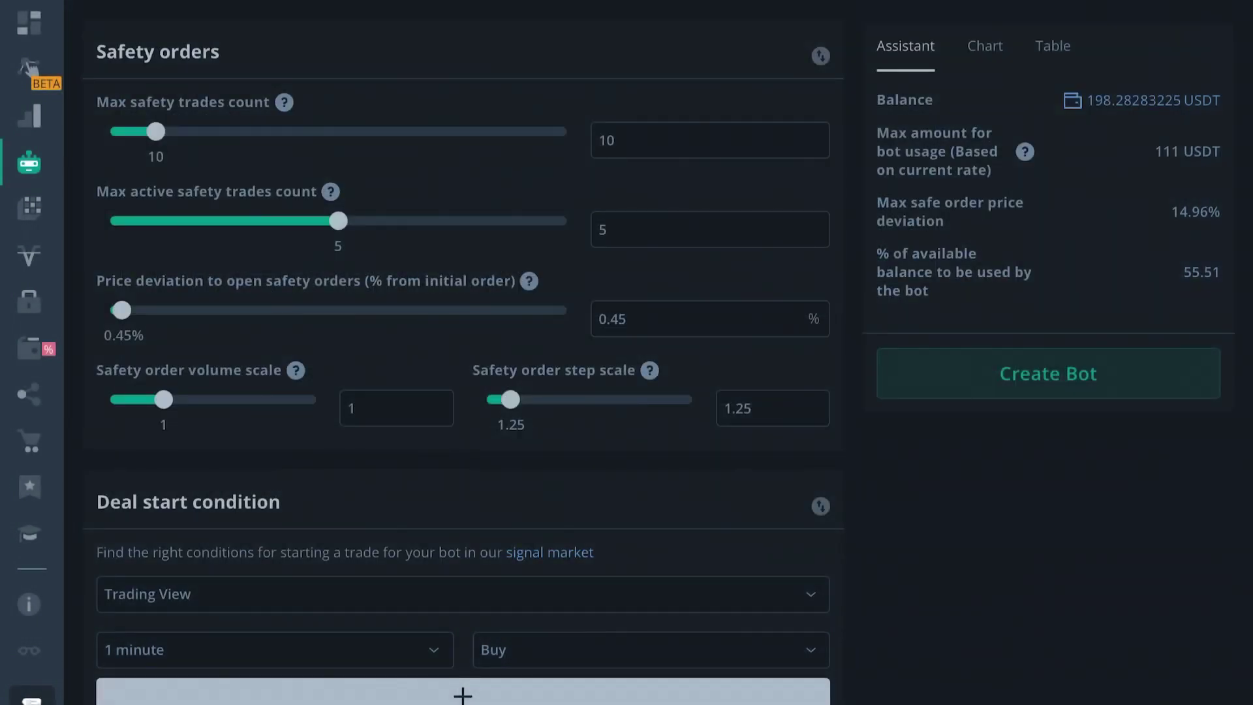
left_click(762, 408)
left_click(1053, 45)
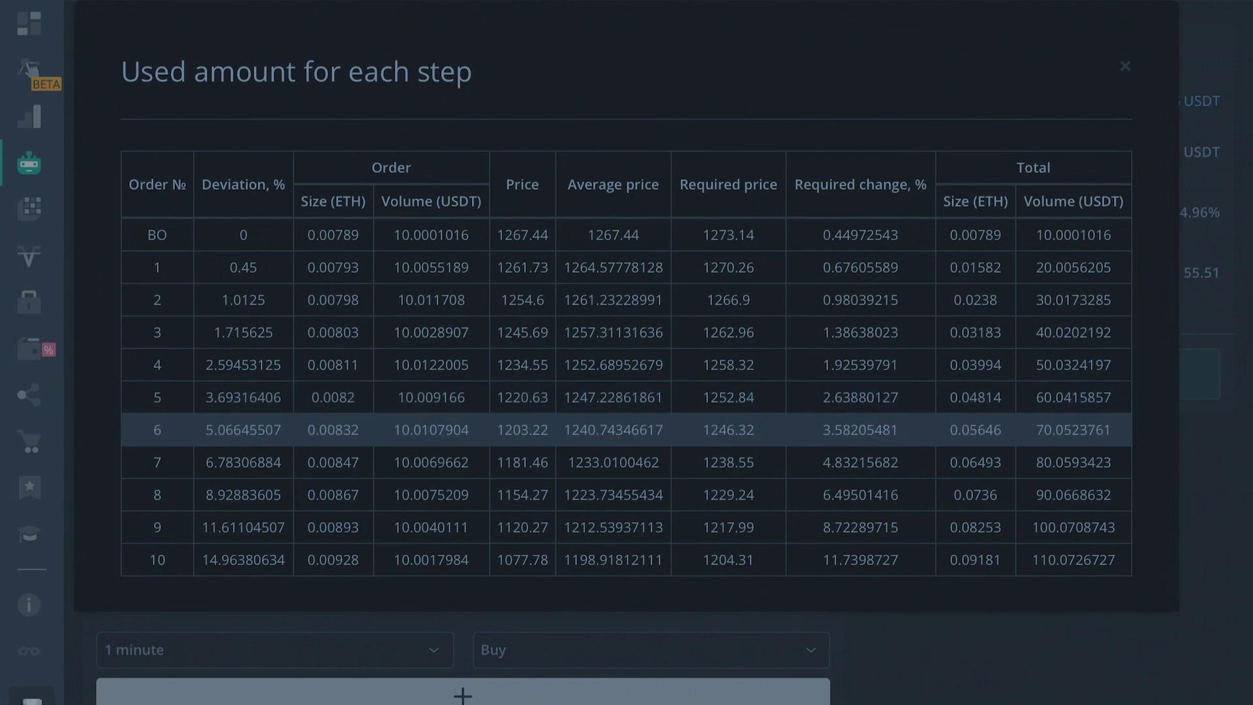
key("Escape")
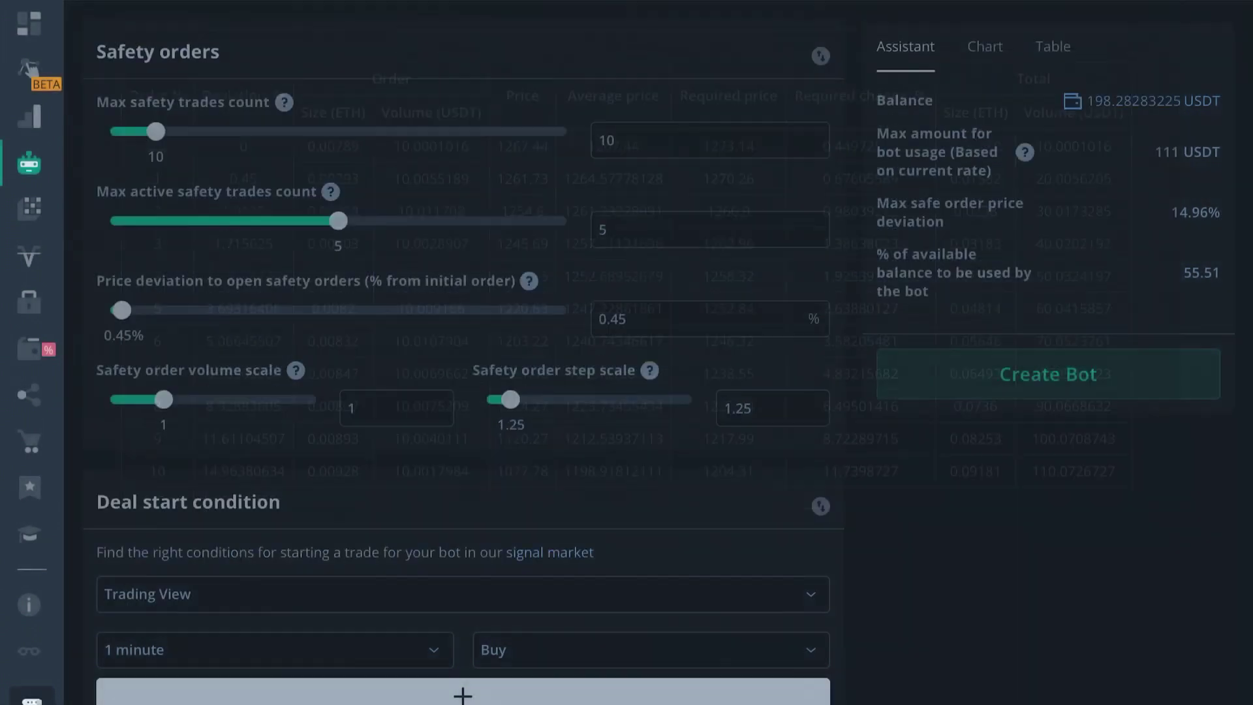
Step: Set the safety order volume scale to 2 and review its combination with the 1.25 step scale in the used amount table
left_click(365, 408)
key("BackSpace")
type("2")
left_click(1052, 45)
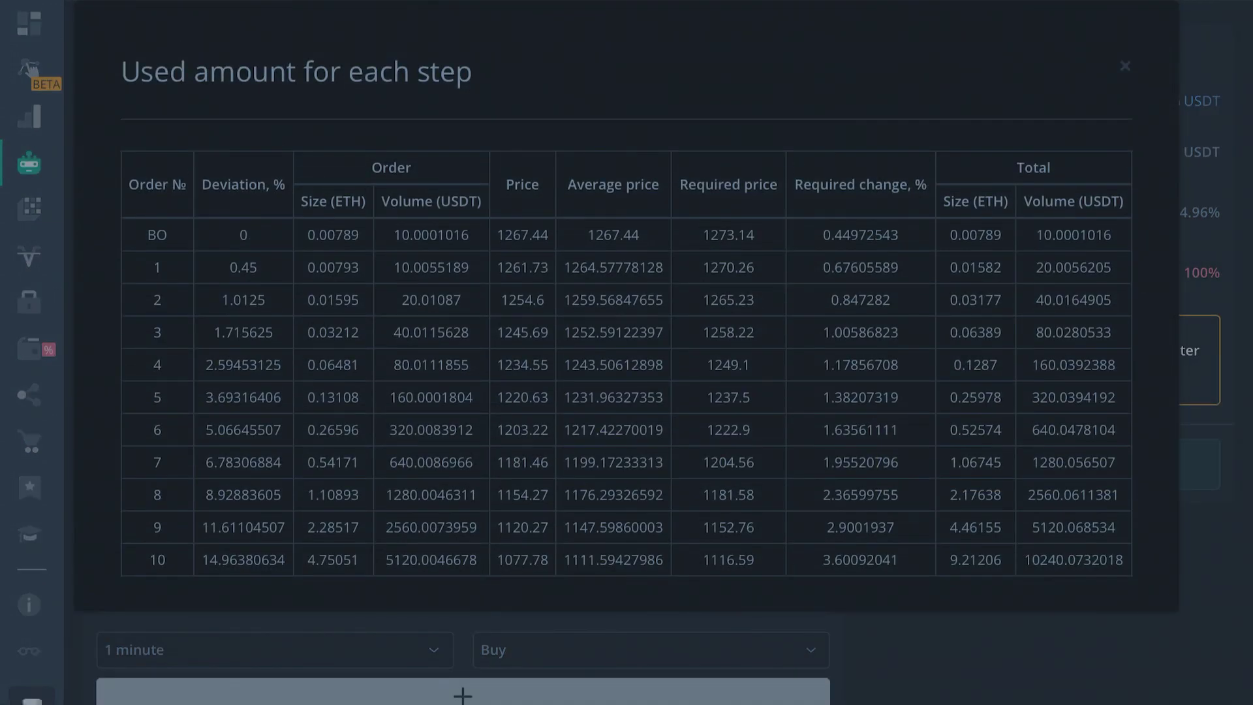
left_click(1125, 66)
Step: Set the safety order volume scale back to 1
left_click(349, 409)
key("Right")
key("BackSpace")
type("1")
scroll(463, 353, "up", 2)
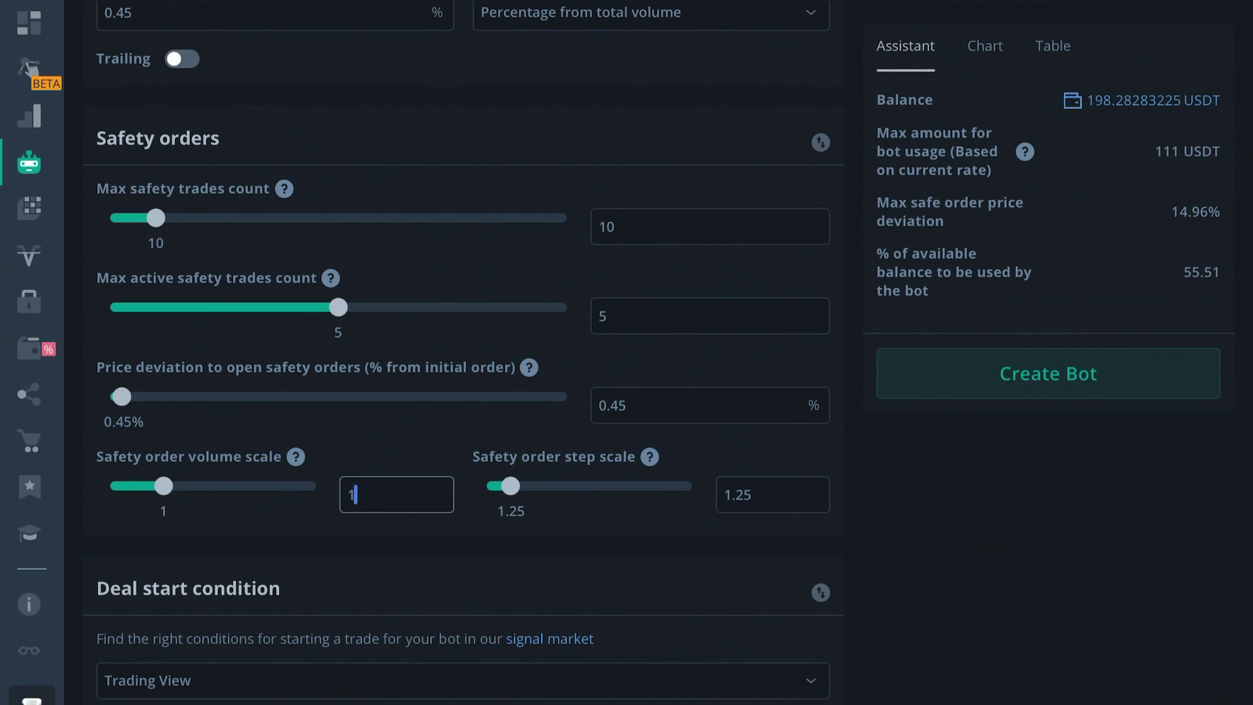
scroll(464, 352, "down", 4)
scroll(464, 352, "down", 2)
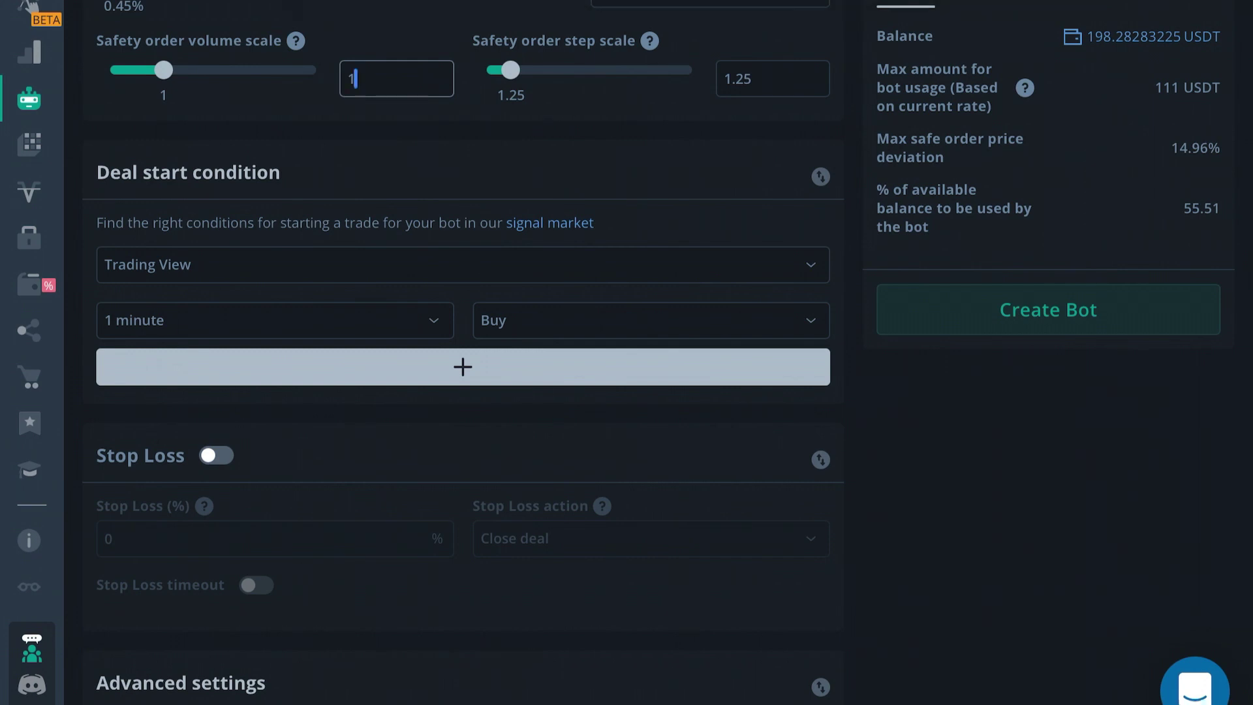
scroll(463, 353, "down", 1)
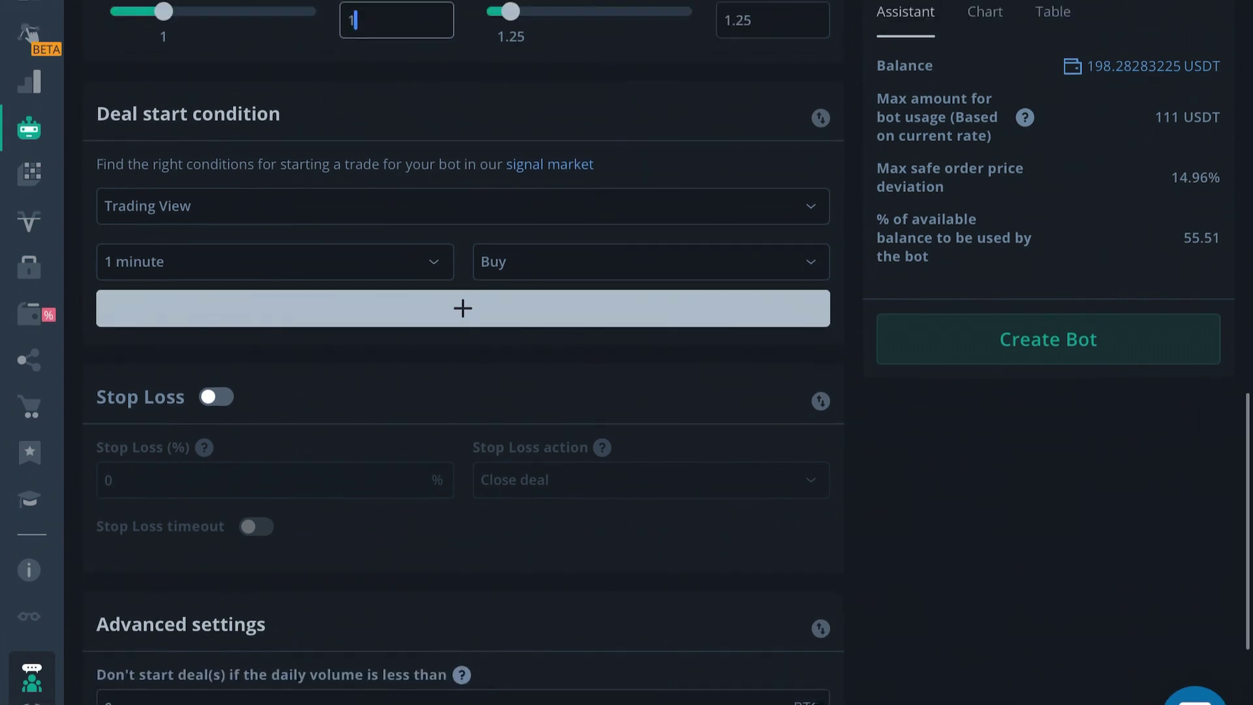